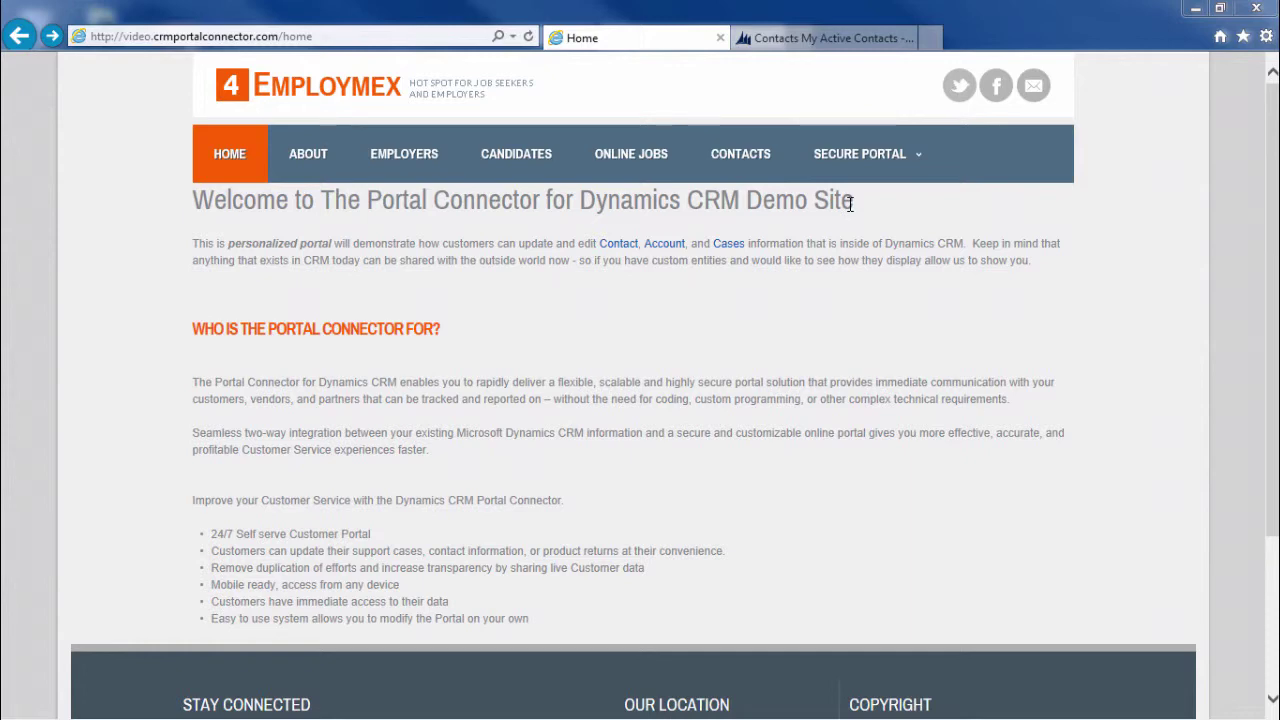
# Step: Open the first sample contact's record in CRM and show its additional commands
pyautogui.click(766, 38)
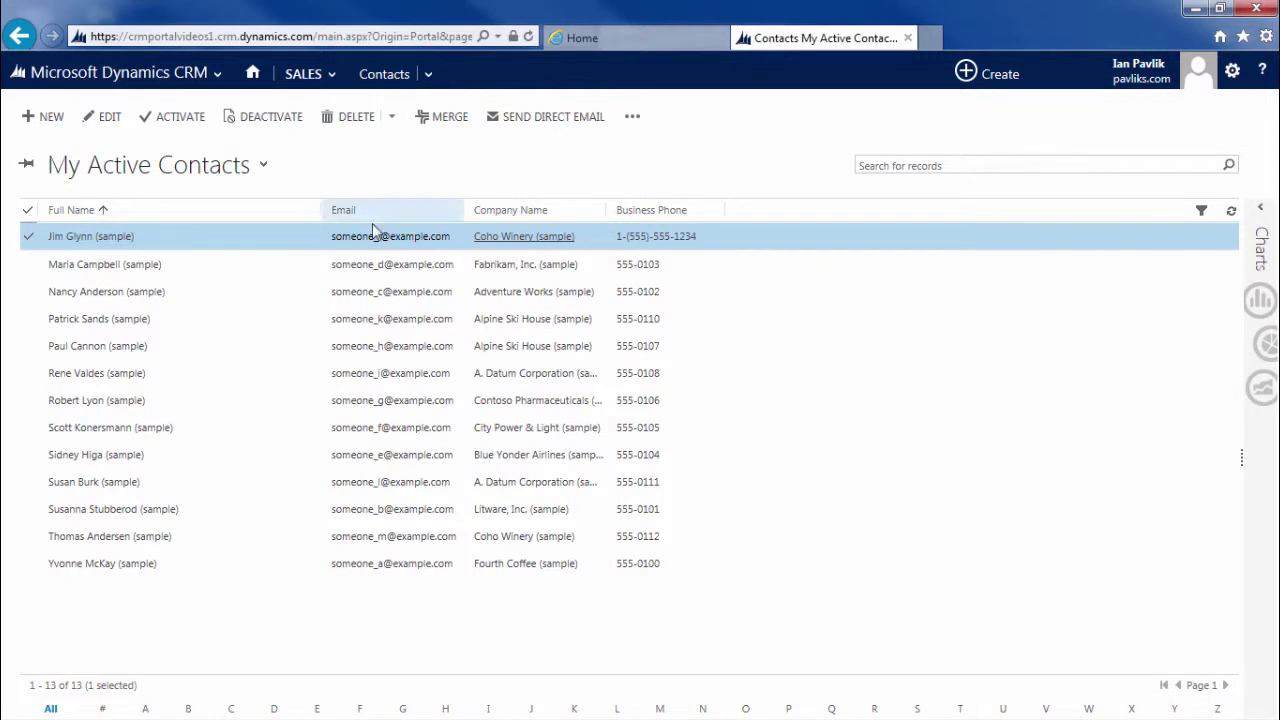
pyautogui.doubleClick(270, 248)
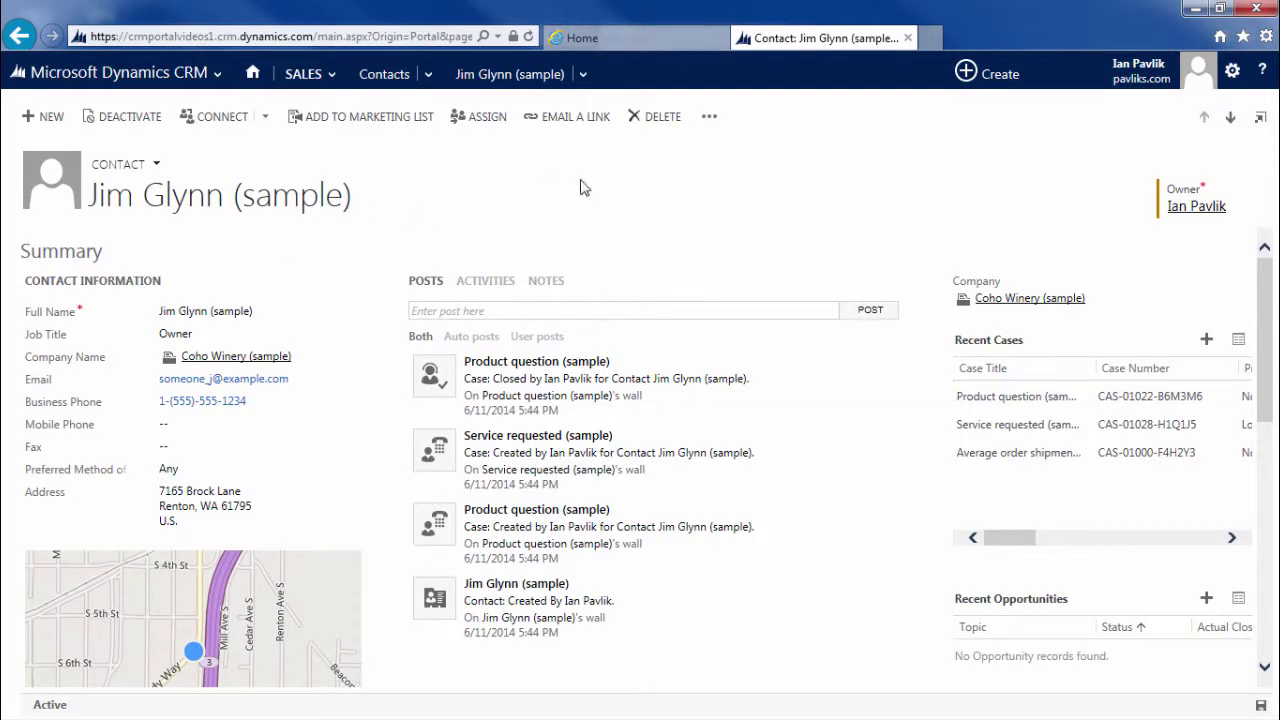
pyautogui.click(710, 119)
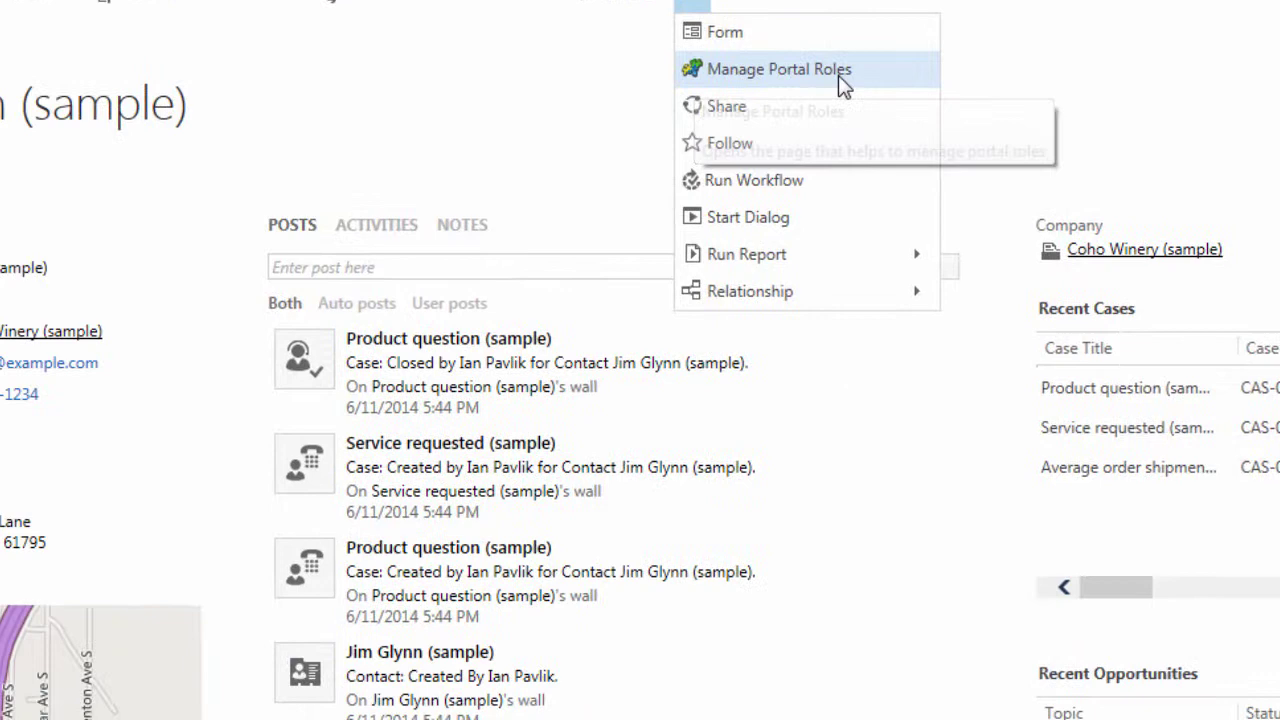
# Step: In Manage Portal Roles, disable and re-enable the contact's portal login and select the stored password
pyautogui.click(622, 244)
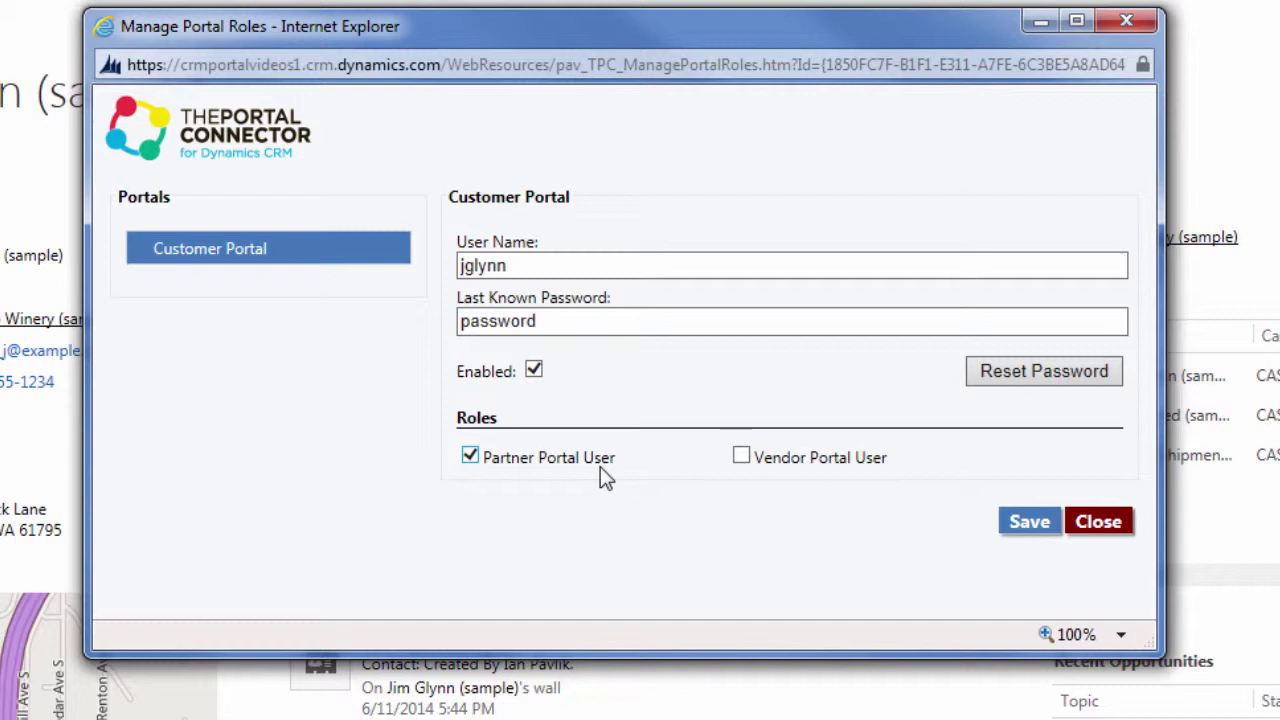
pyautogui.click(534, 371)
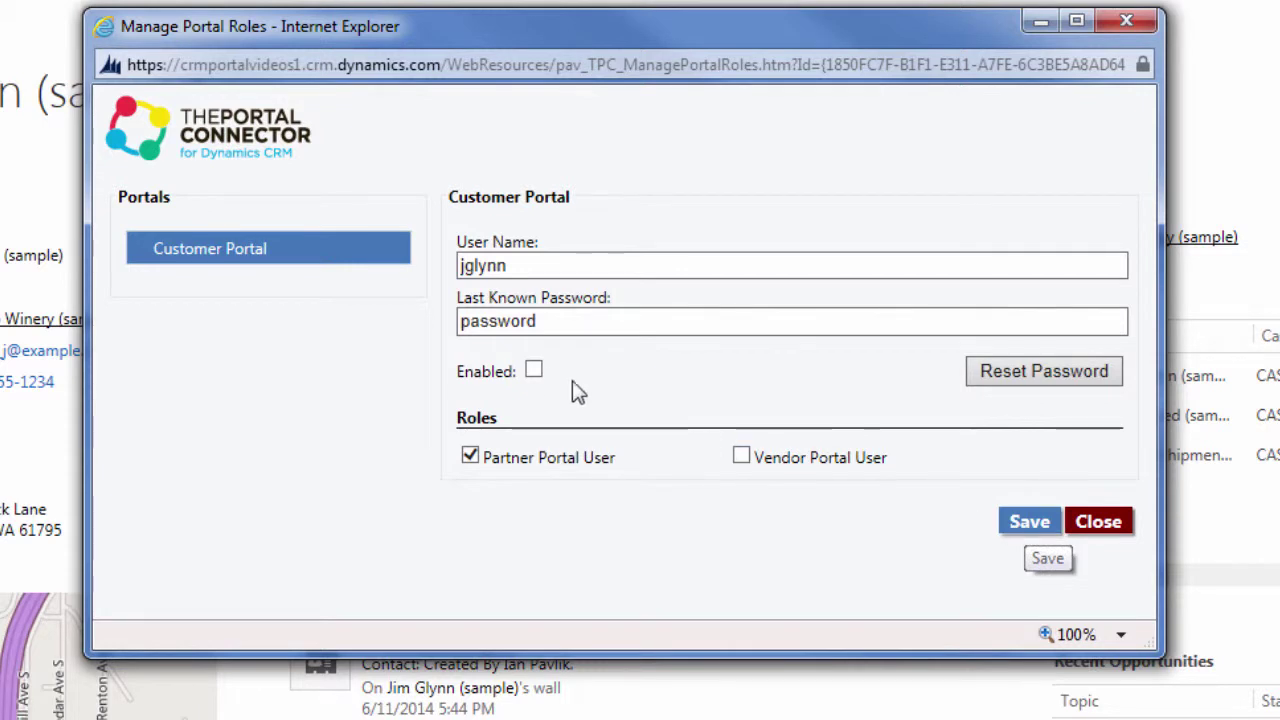
pyautogui.click(534, 371)
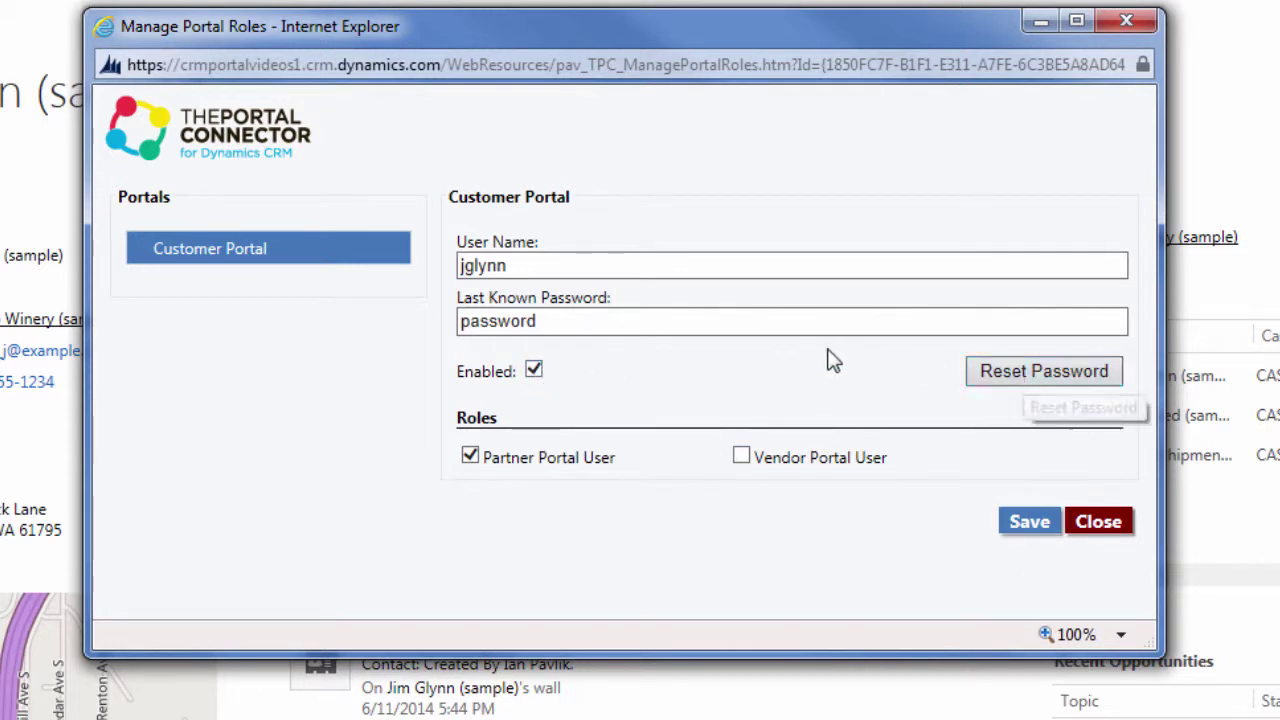
pyautogui.moveTo(780, 323); pyautogui.dragTo(417, 345)
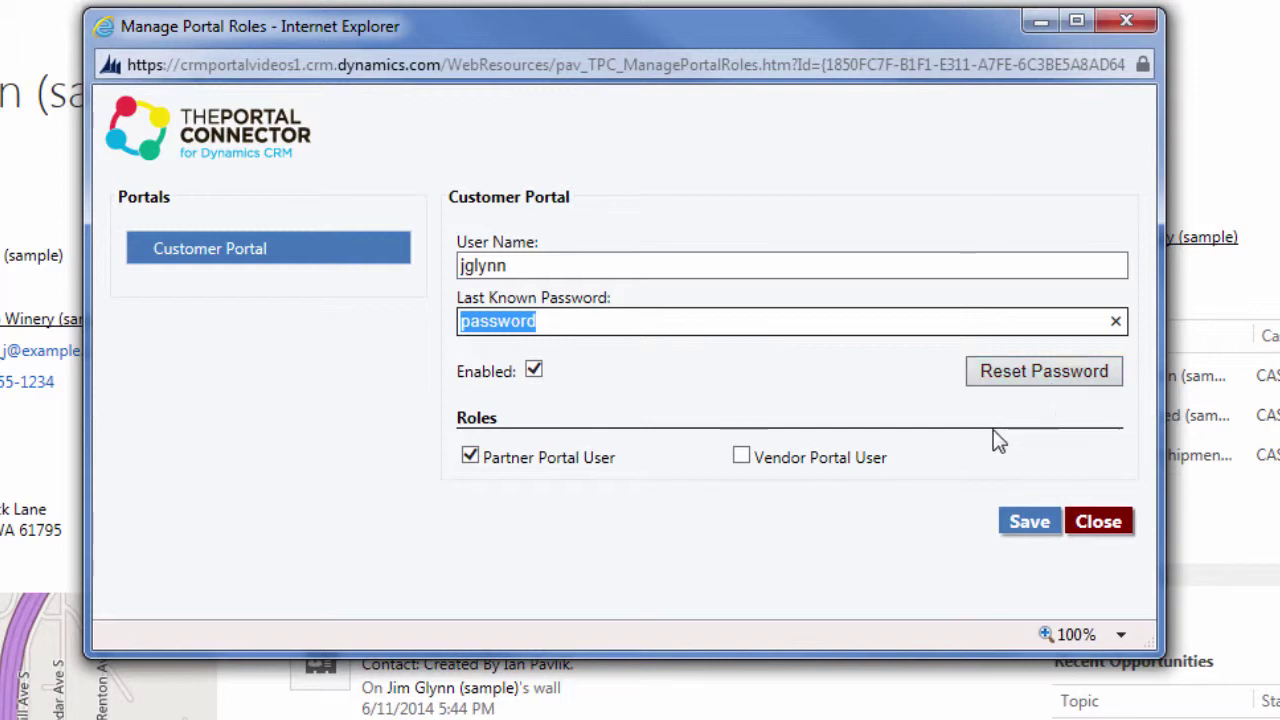
# Step: Add and then remove the Vendor Portal User role, closing without saving
pyautogui.click(741, 459)
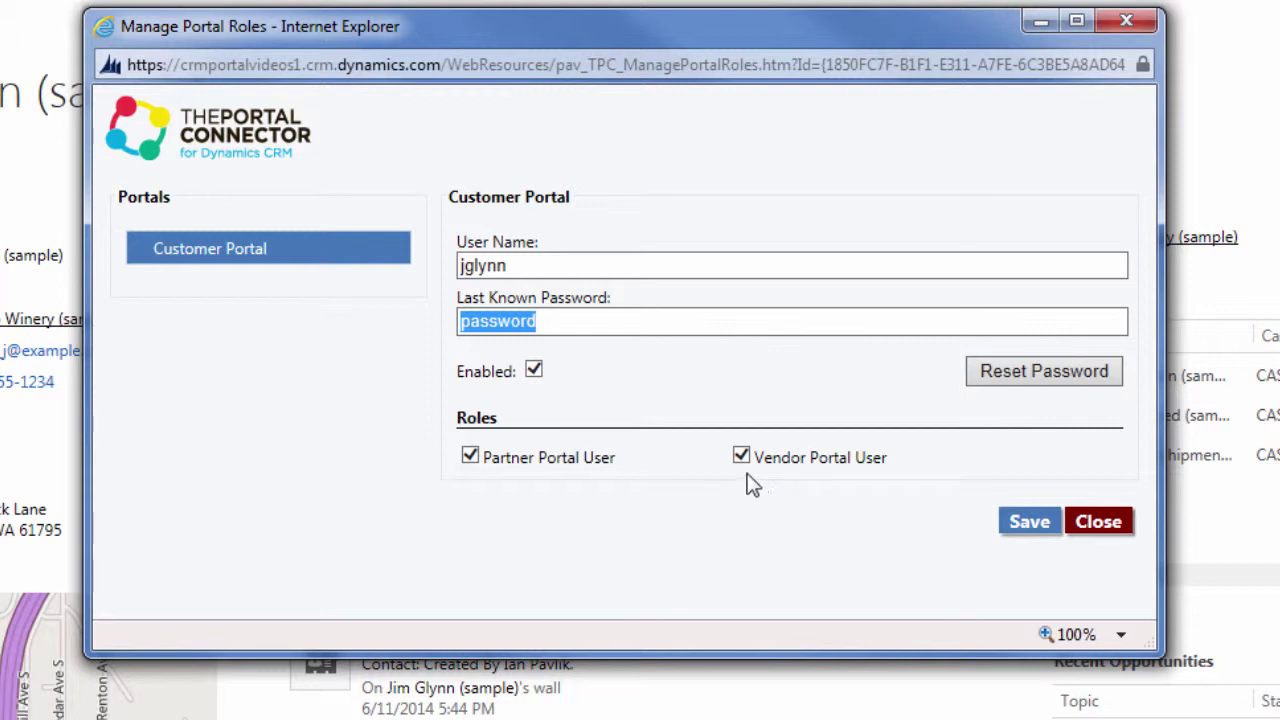
pyautogui.click(741, 459)
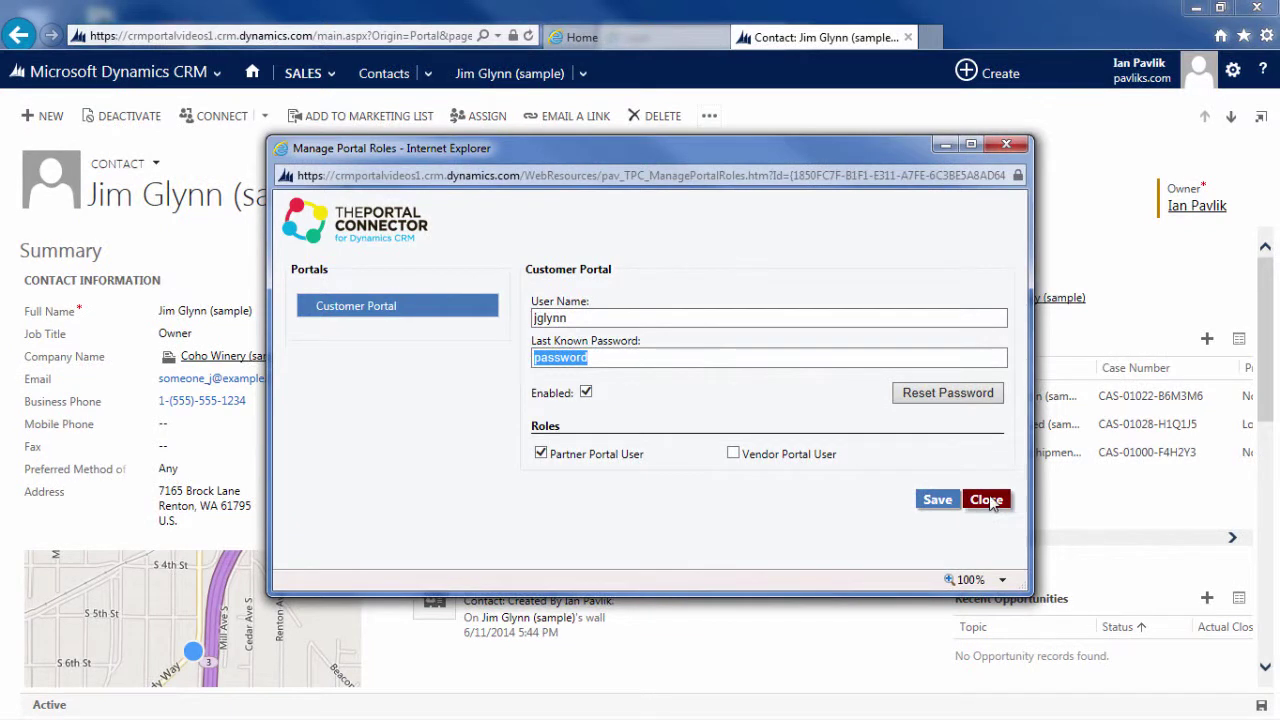
pyautogui.click(988, 500)
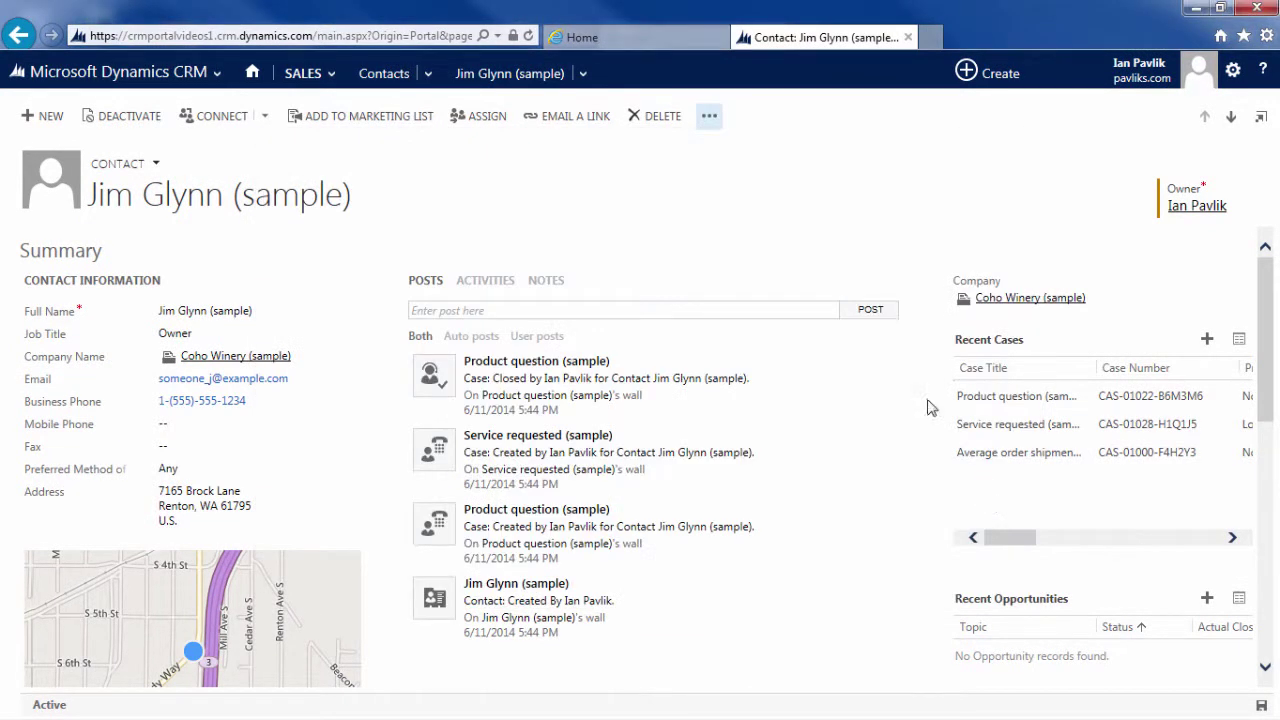
# Step: Go to the Employmex portal home and display the Secure Portal > Profile/Member Management submenu
pyautogui.click(614, 45)
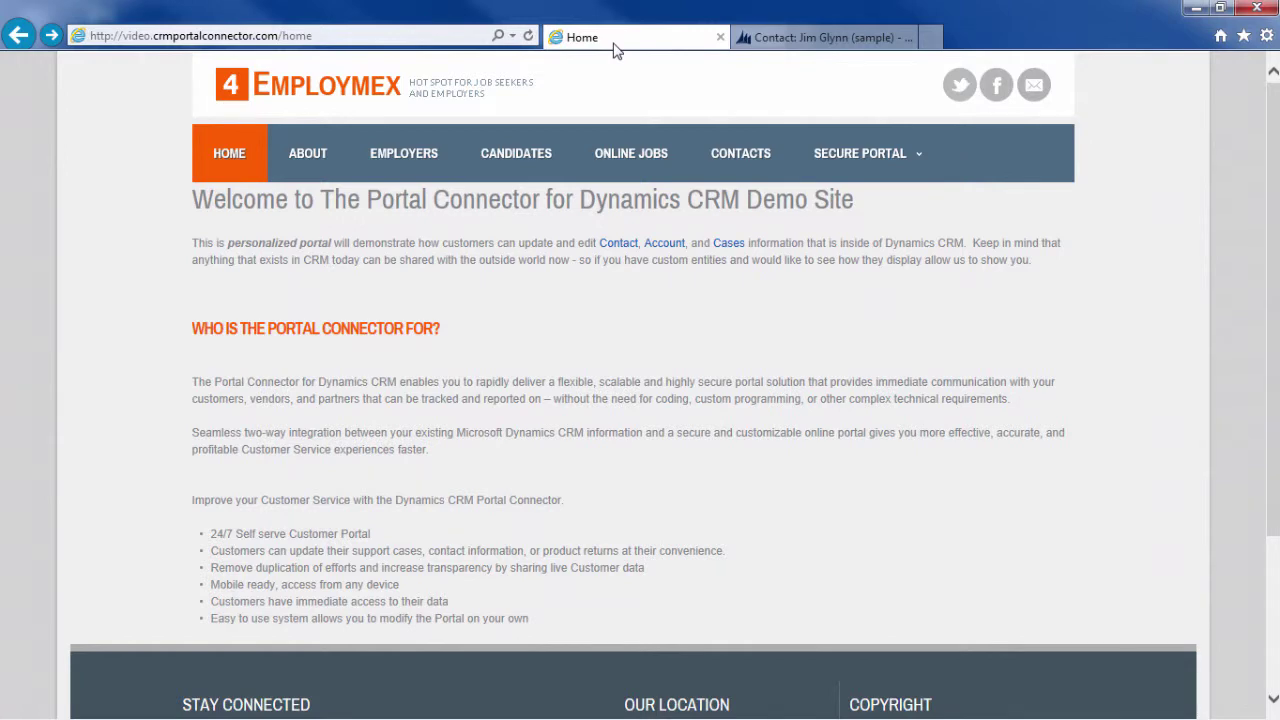
pyautogui.moveTo(858, 160)
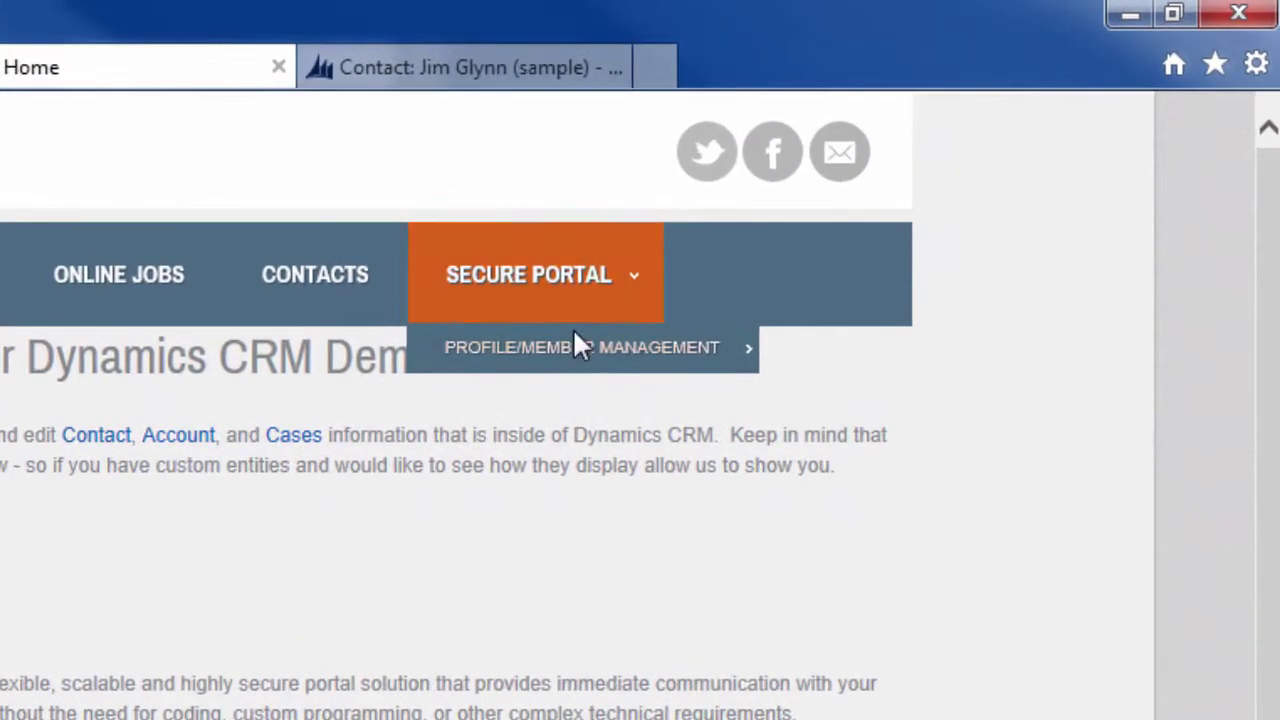
pyautogui.moveTo(631, 351)
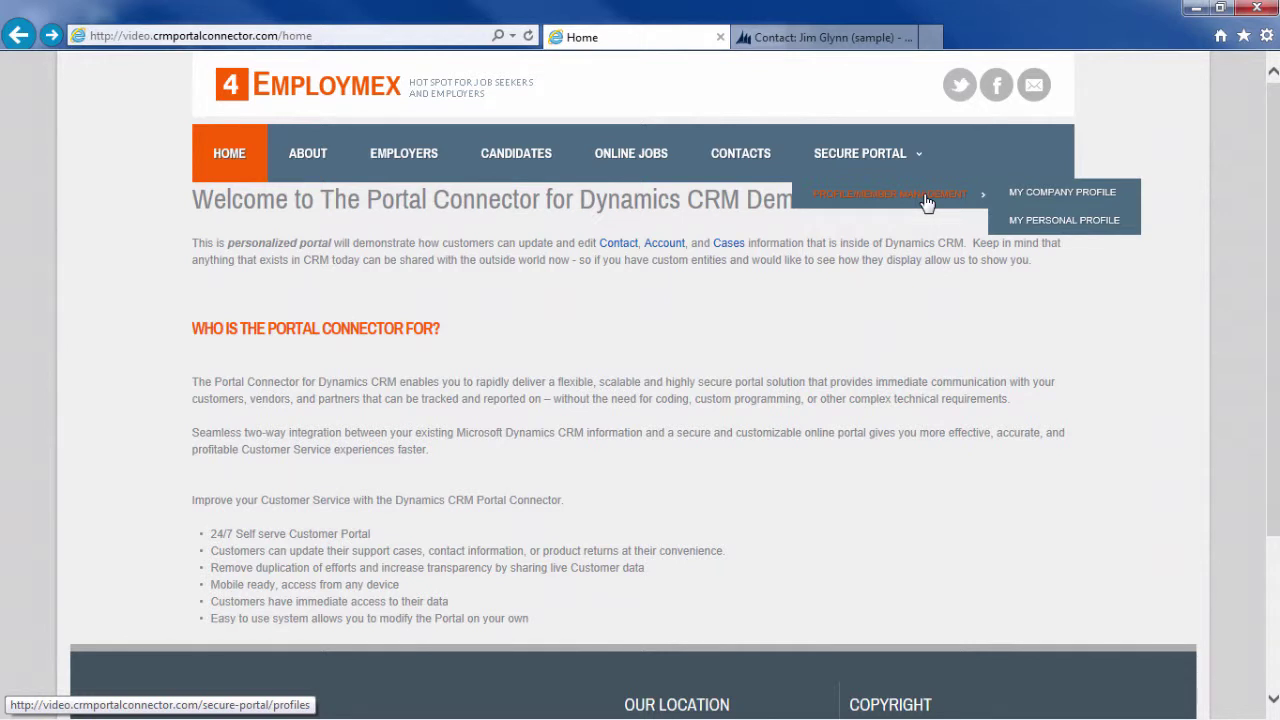
pyautogui.hotkey('alt', 'Tab')
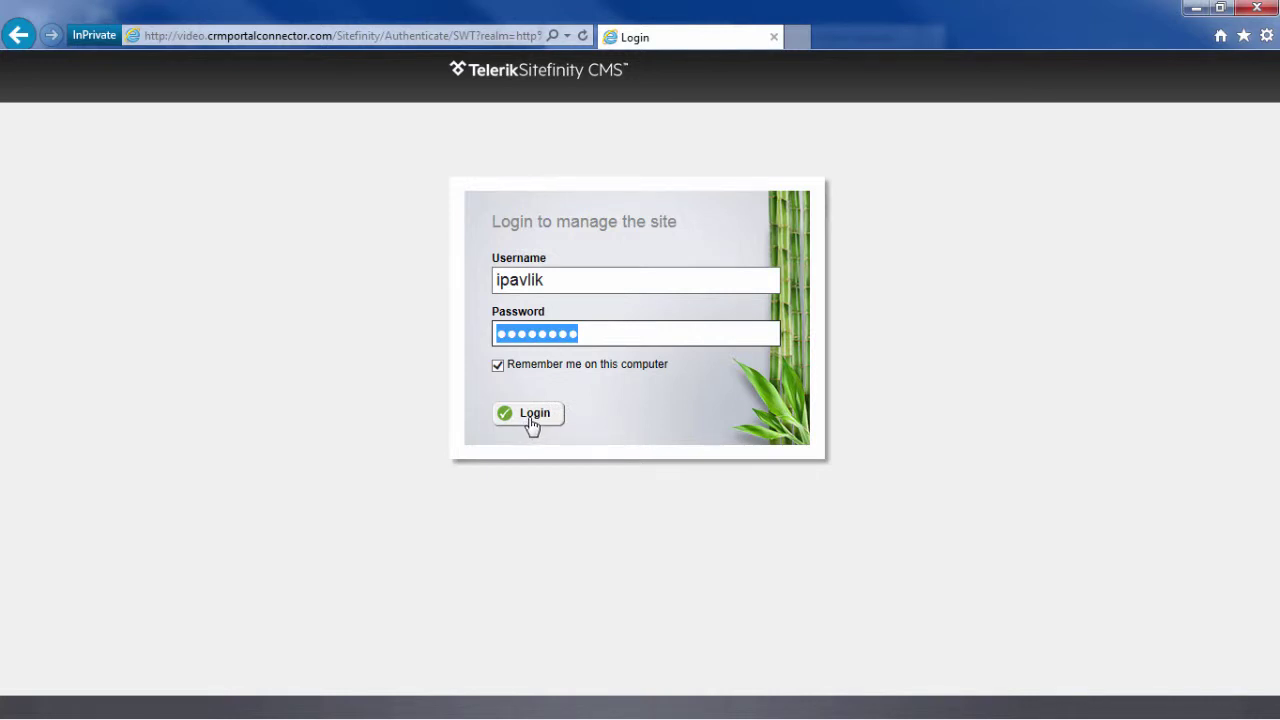
# Step: Log in to the Sitefinity backend, open Pages, and select the Profile/Member Management page
pyautogui.click(531, 424)
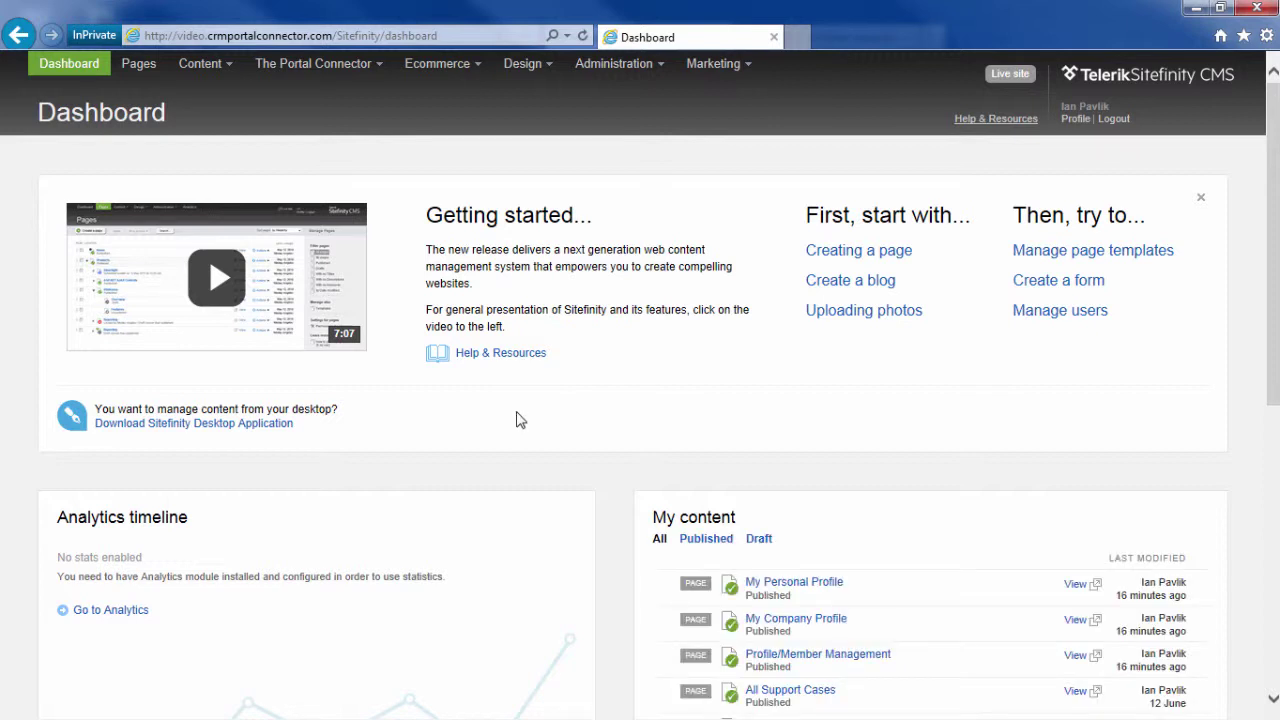
pyautogui.click(138, 65)
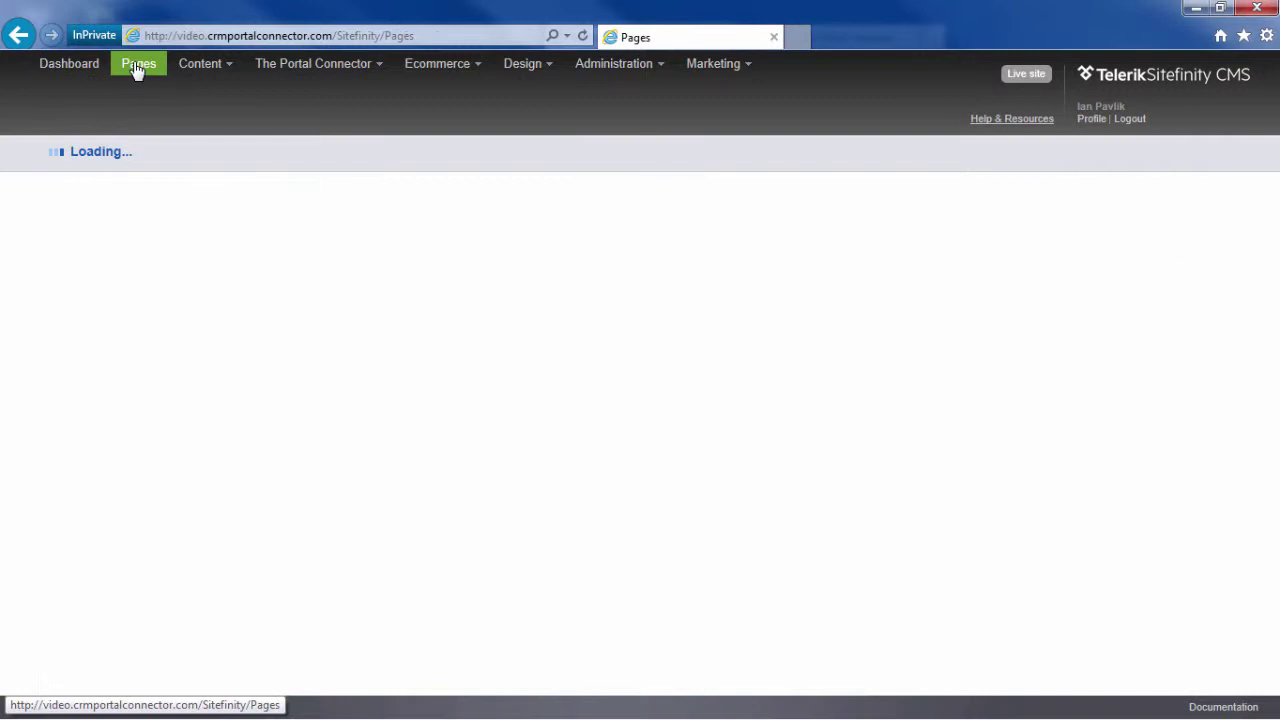
pyautogui.scroll(-2, 218, 188)
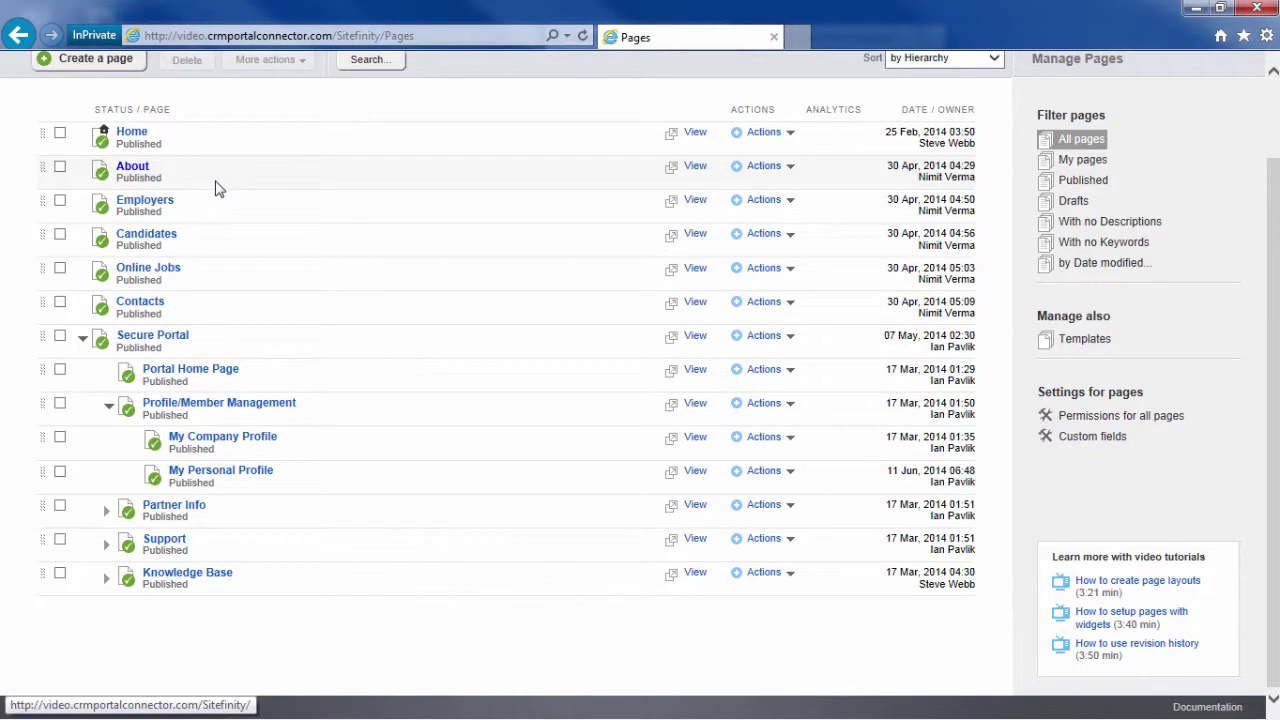
pyautogui.click(60, 405)
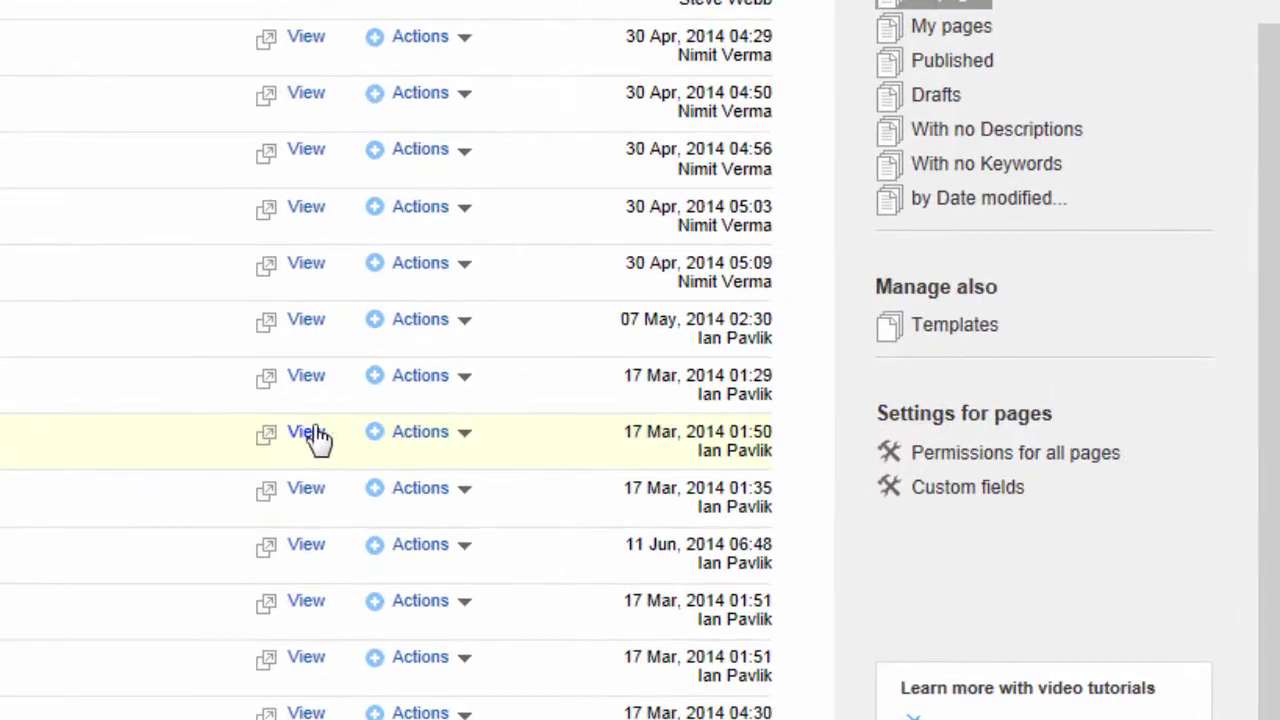
# Step: Break permission inheritance on the Profile/Member Management page through Actions > Permissions
pyautogui.click(462, 440)
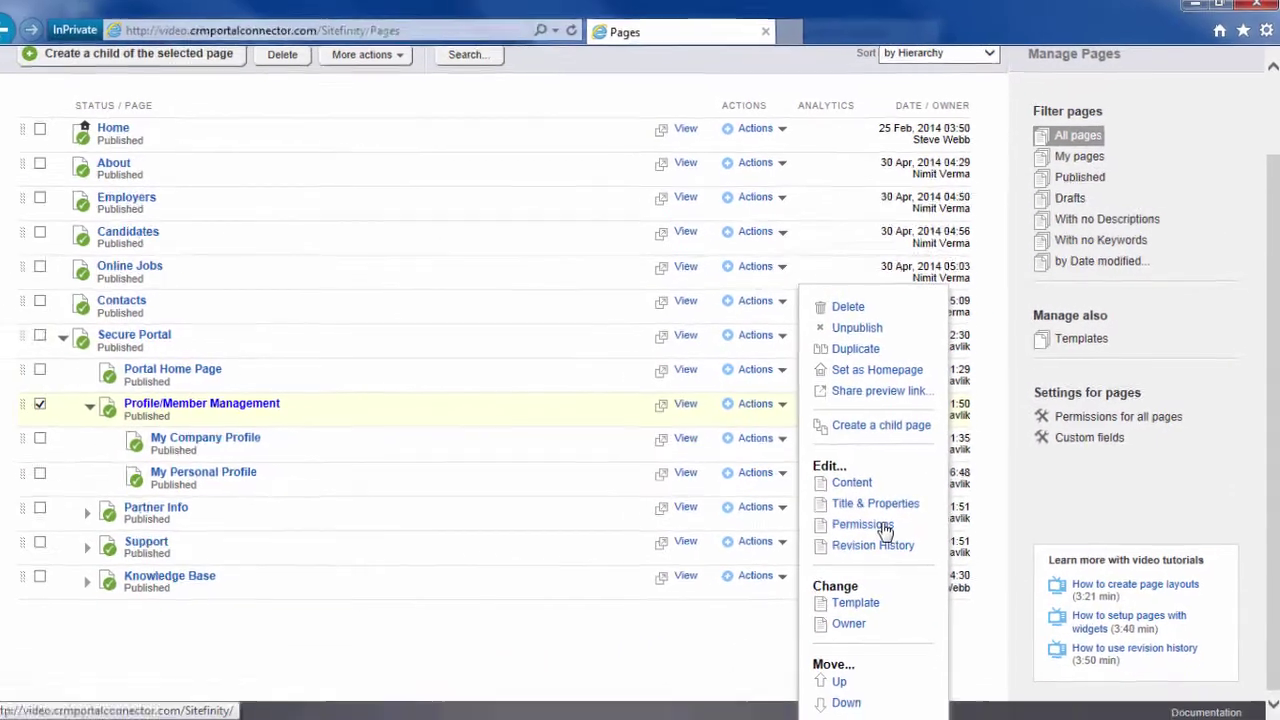
pyautogui.click(636, 636)
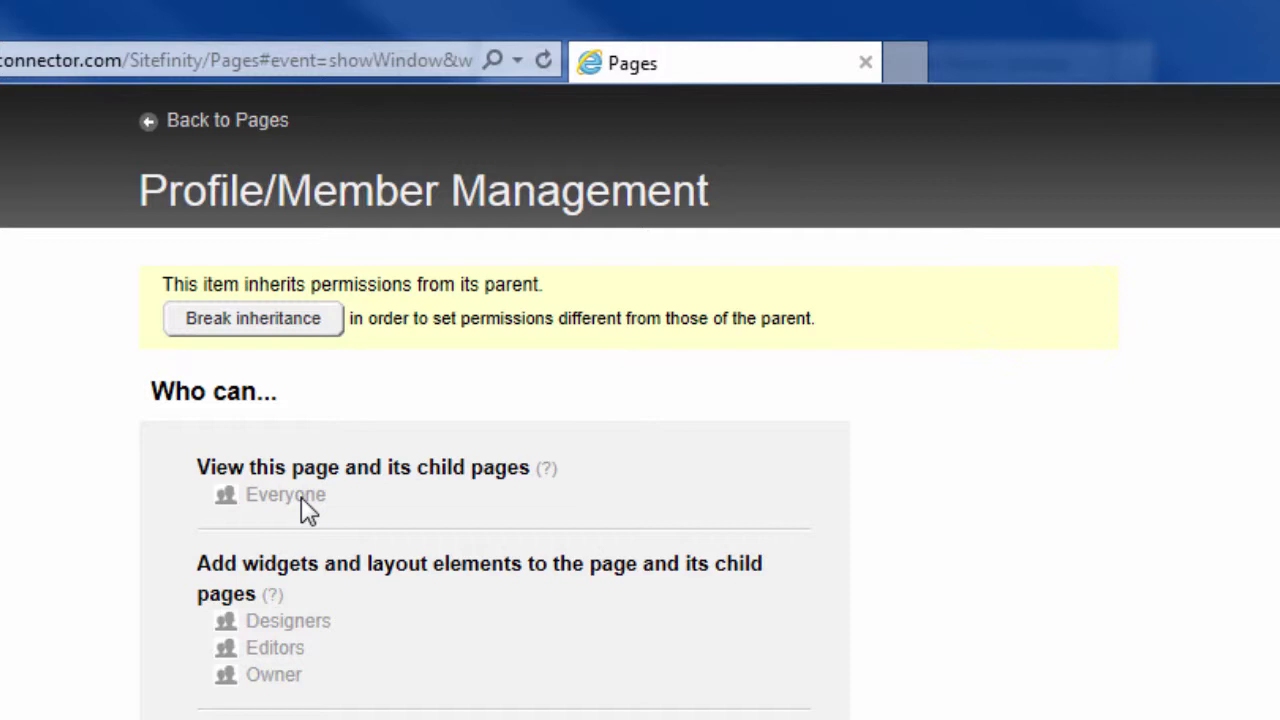
pyautogui.click(255, 320)
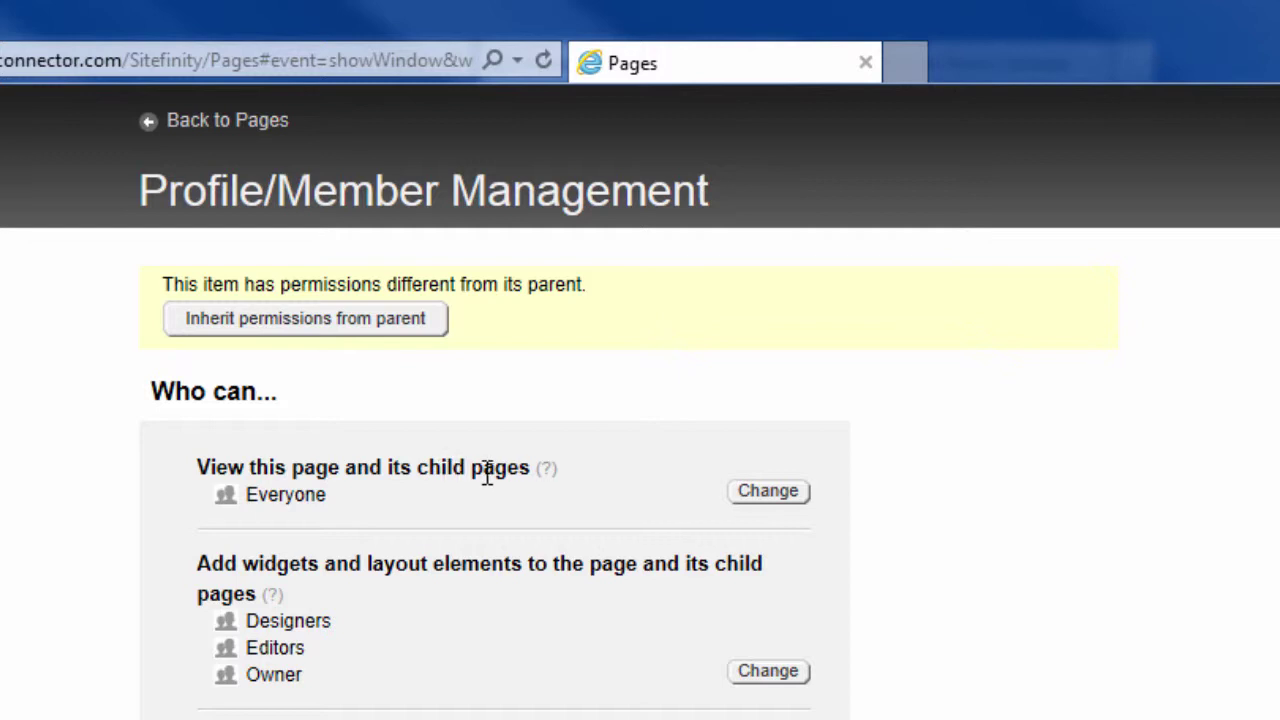
# Step: Restrict viewing of Profile/Member Management to the Partner Portal User role, then return to Pages
pyautogui.click(770, 492)
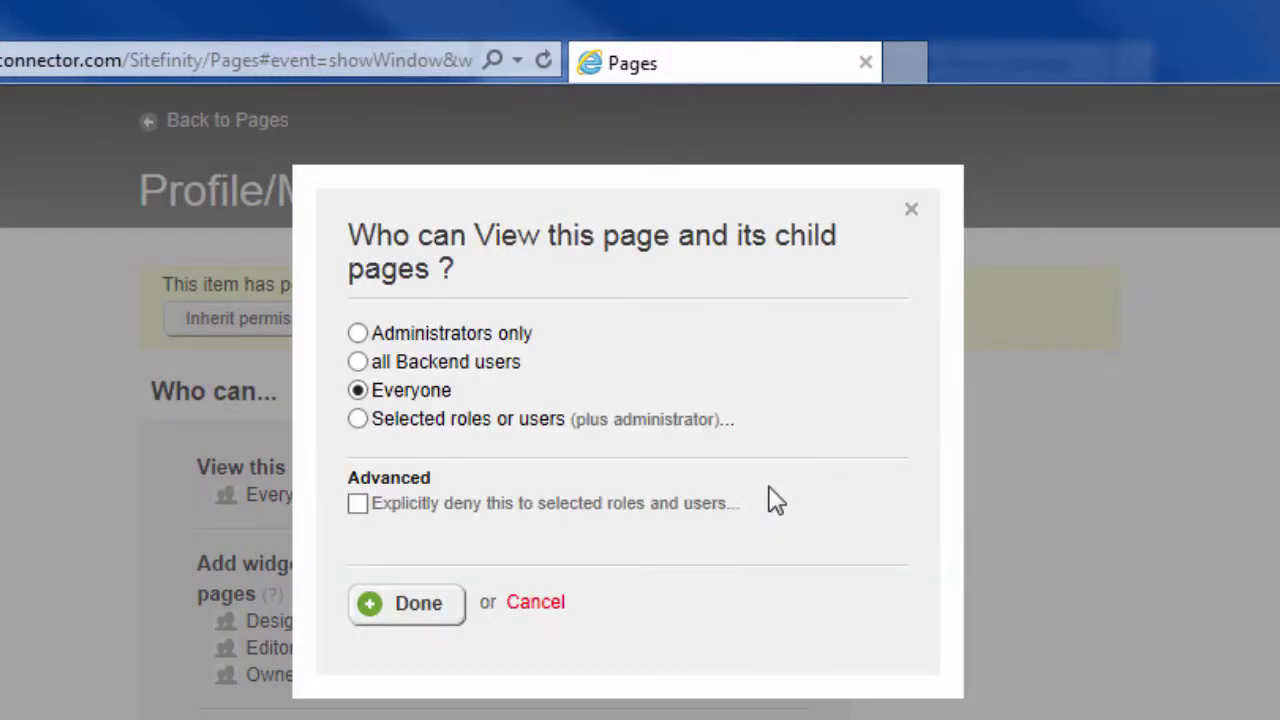
pyautogui.click(358, 419)
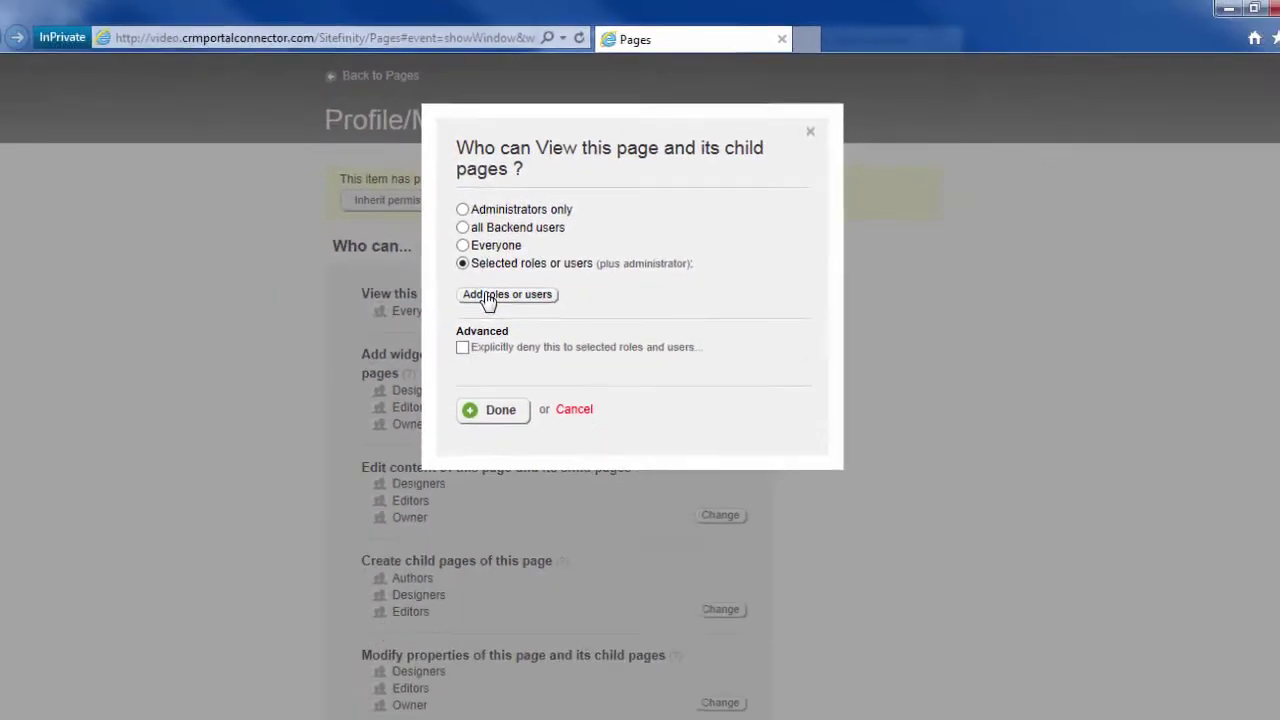
pyautogui.click(400, 476)
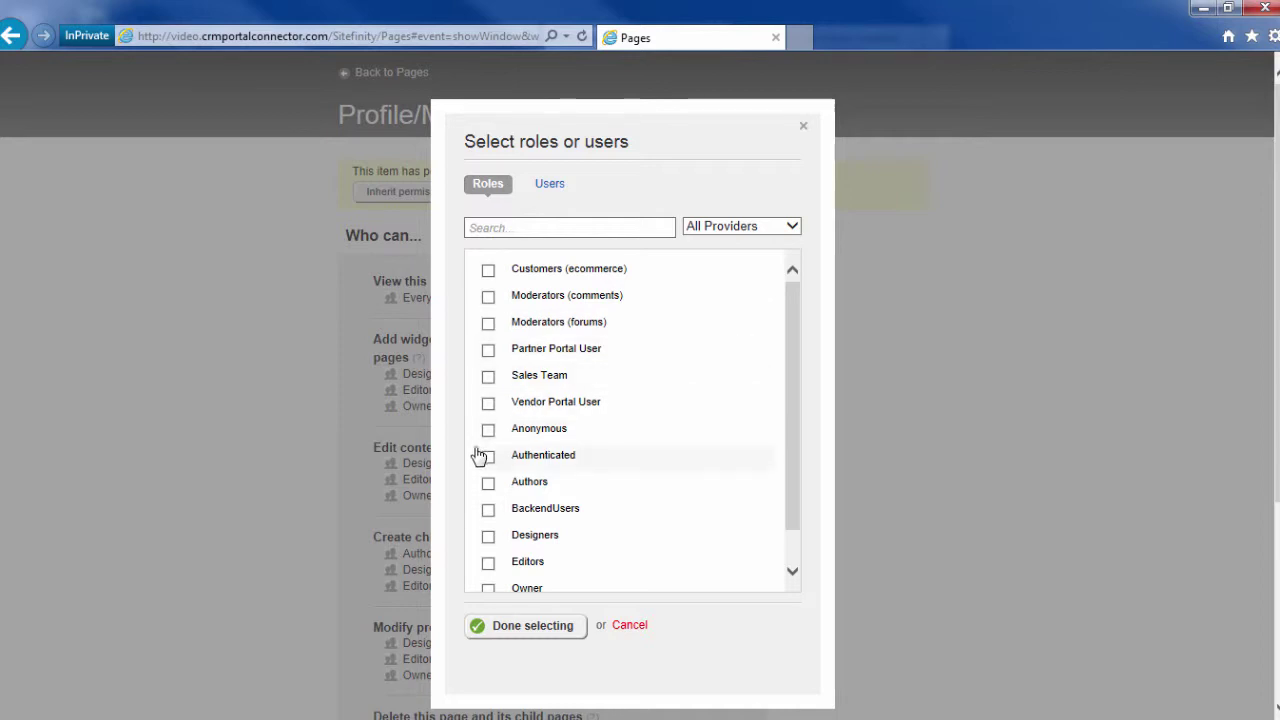
pyautogui.click(488, 352)
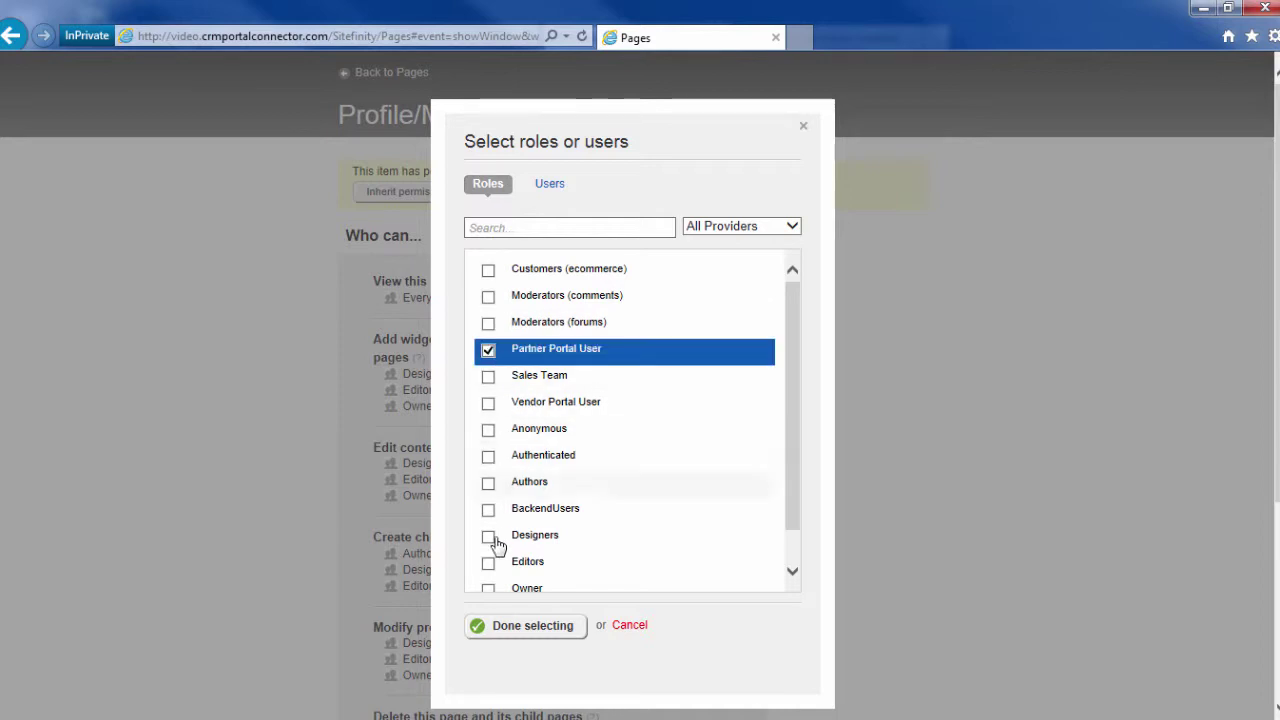
pyautogui.click(528, 628)
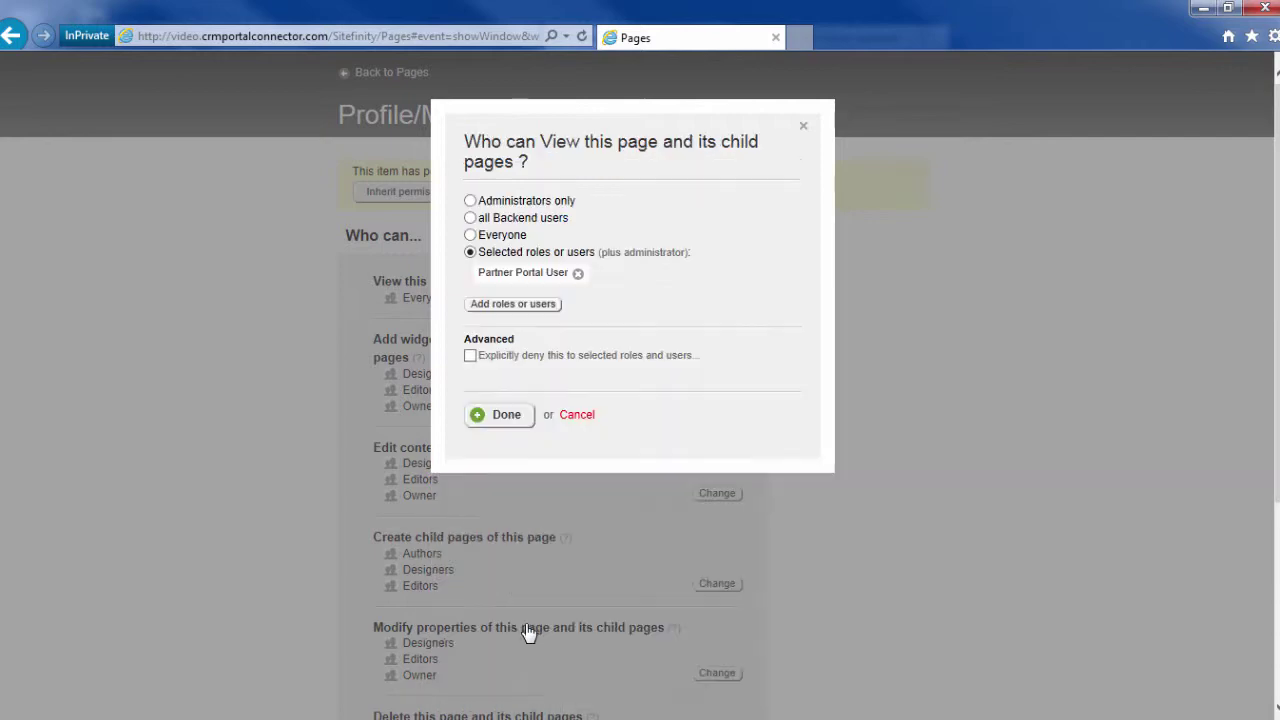
pyautogui.click(505, 417)
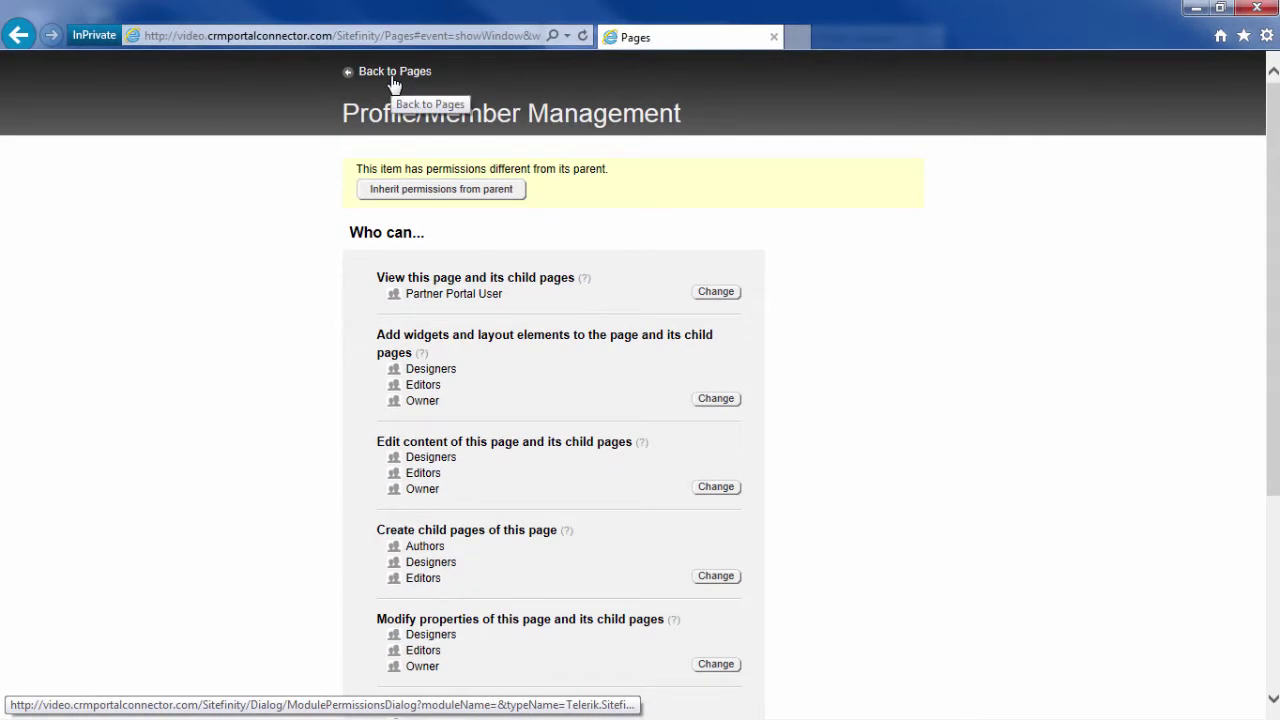
pyautogui.click(394, 72)
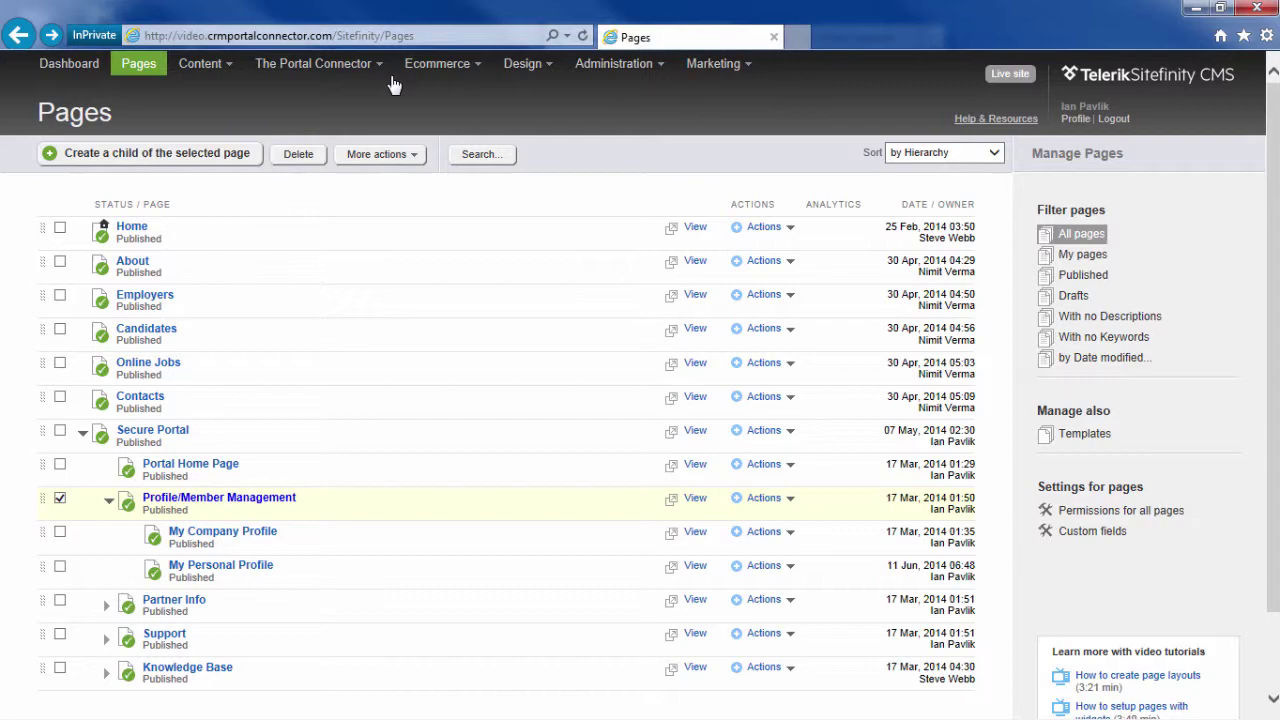
pyautogui.hotkey('alt', 'Tab')
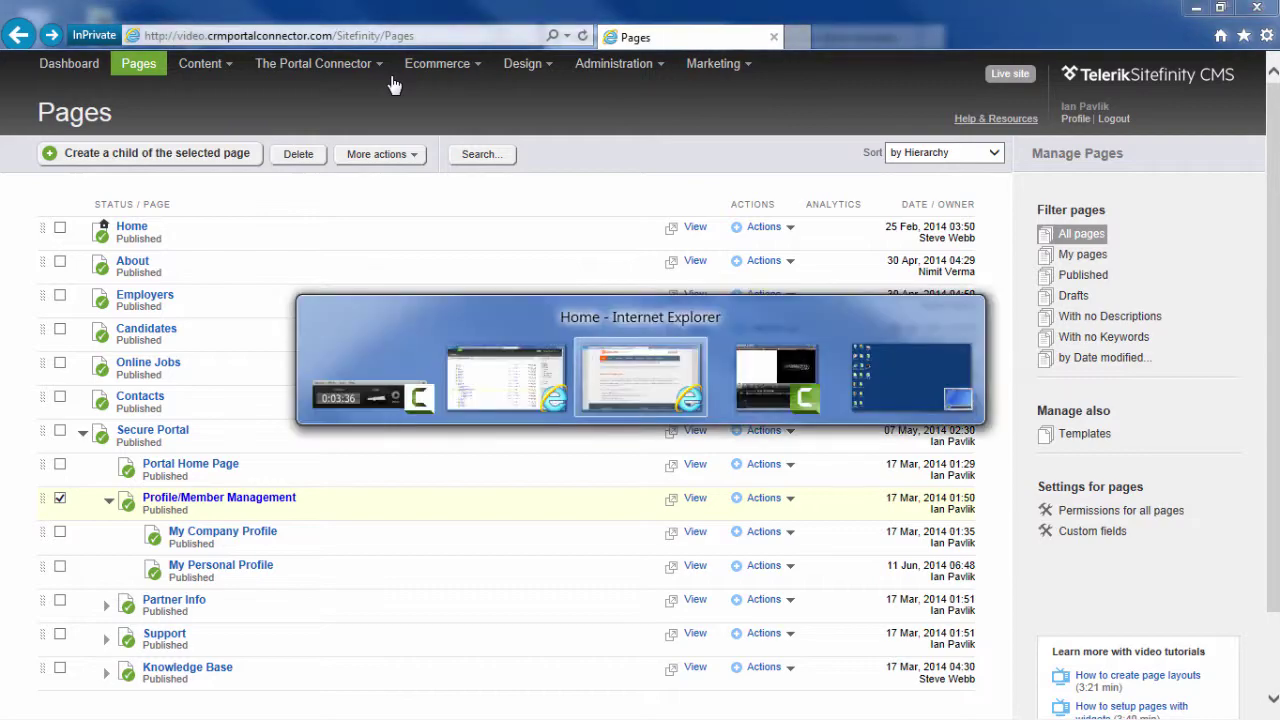
# Step: Reload the portal and sign in to the Secure Portal as the sample partner user
pyautogui.press('F5')
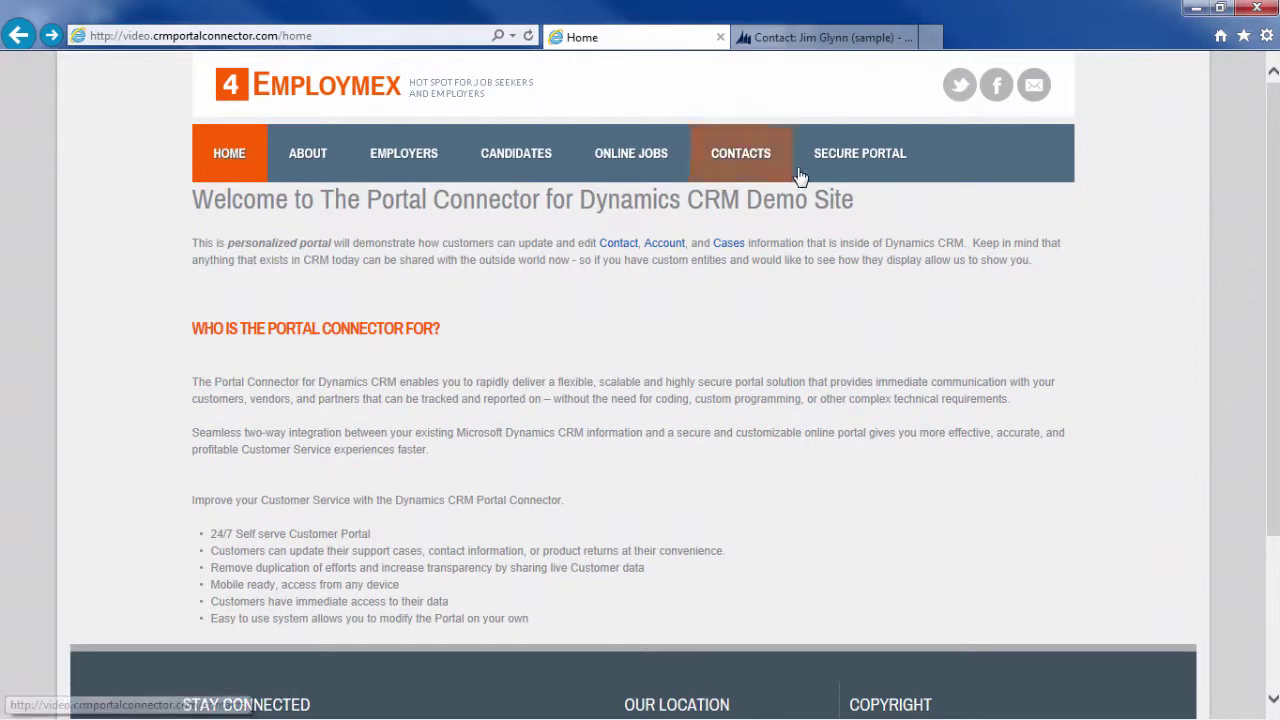
pyautogui.click(866, 160)
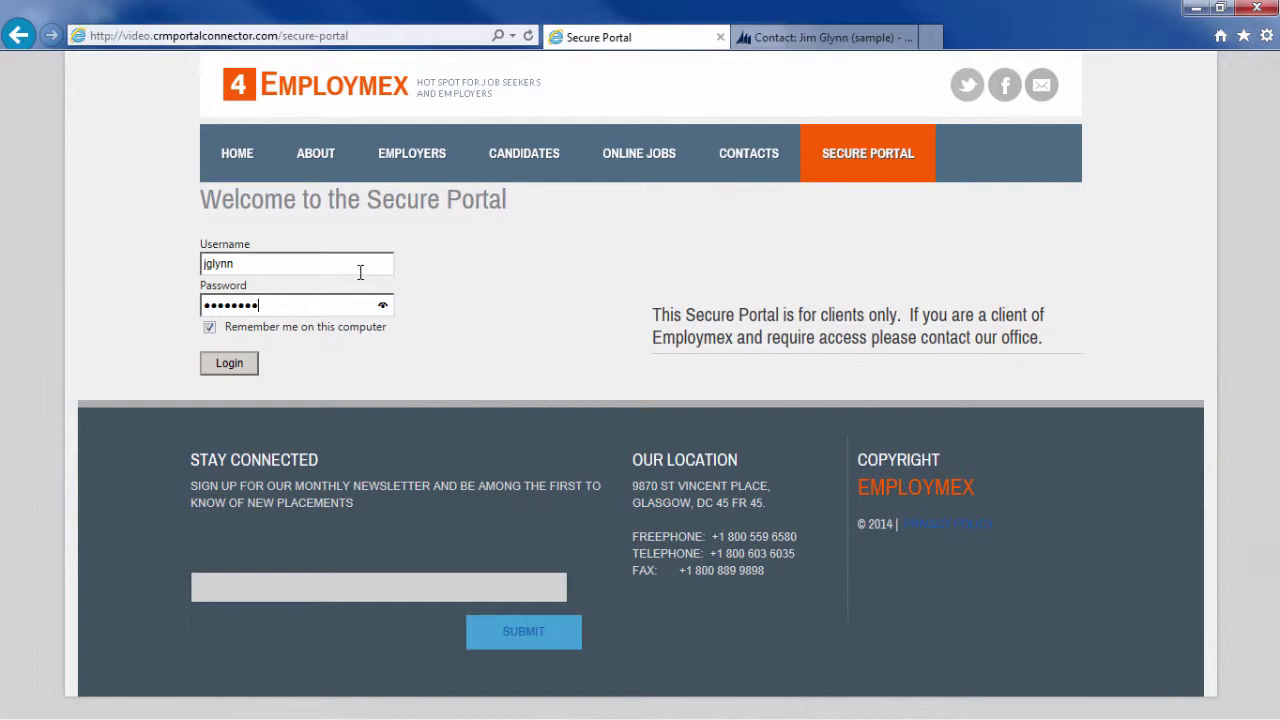
pyautogui.click(229, 363)
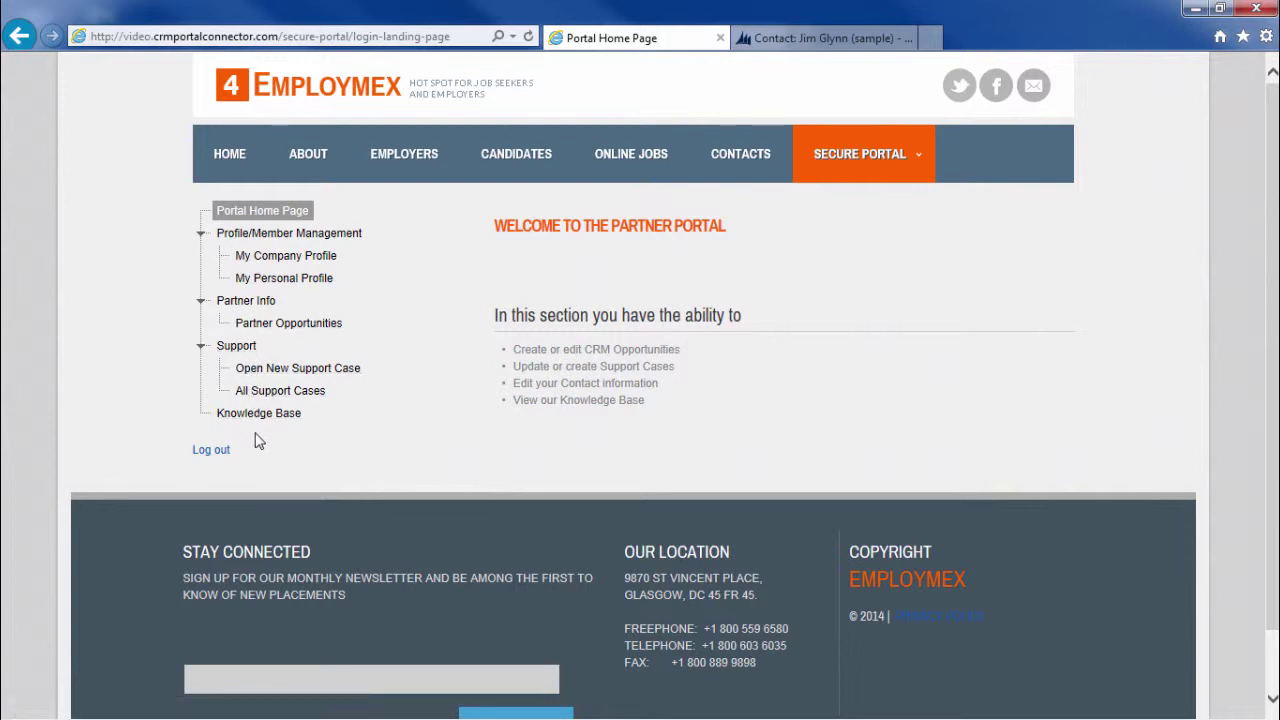
# Step: Navigate to Settings > Administration > Portal Roles in CRM and start a new portal role
pyautogui.click(790, 40)
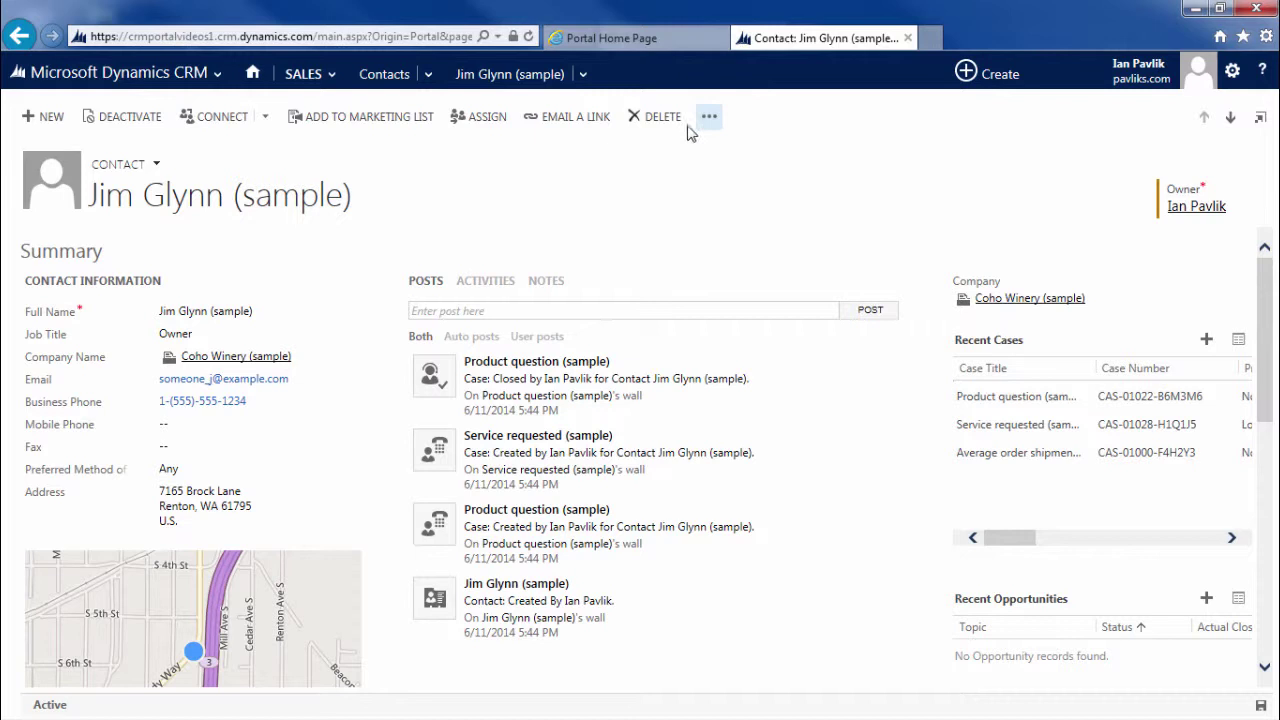
pyautogui.click(307, 80)
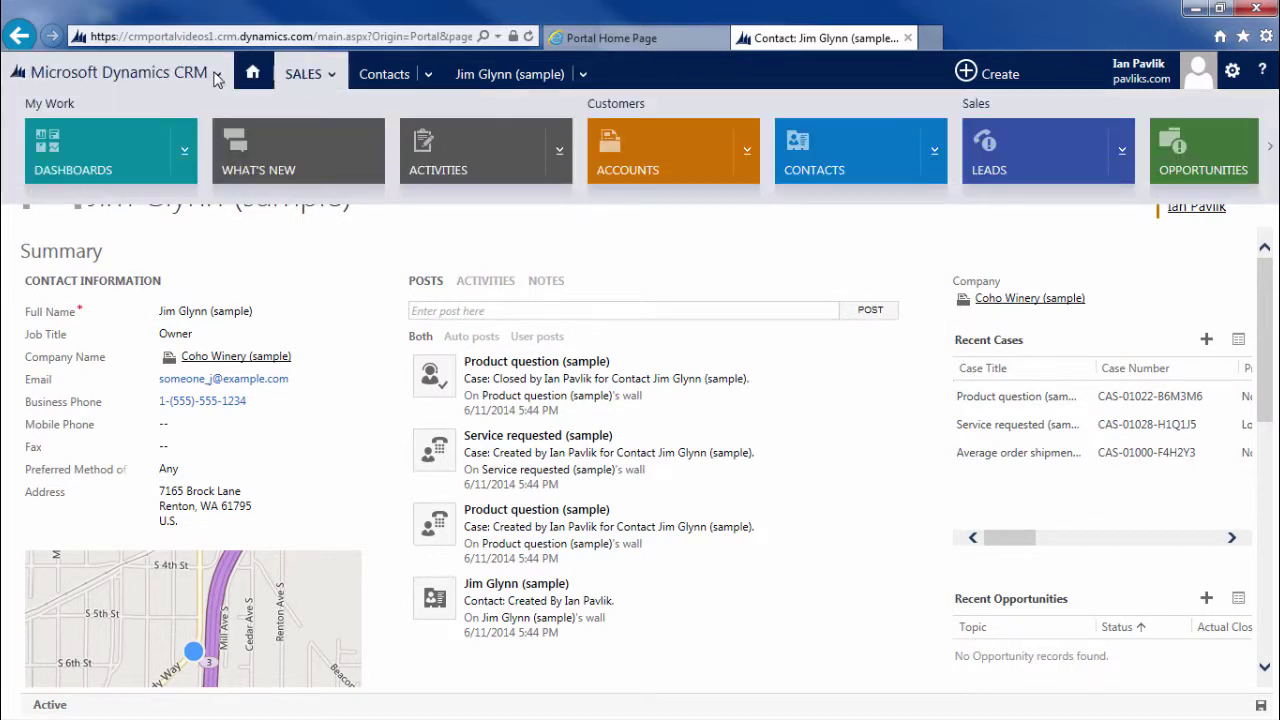
pyautogui.click(214, 75)
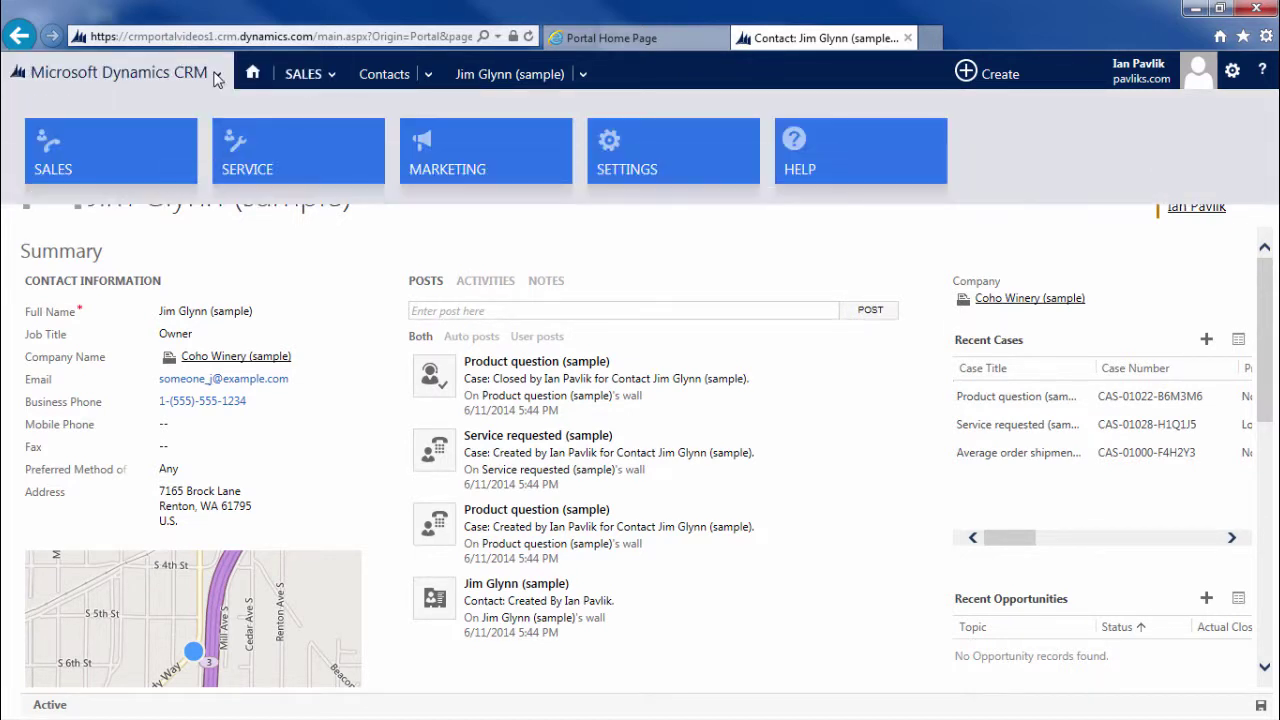
pyautogui.click(698, 172)
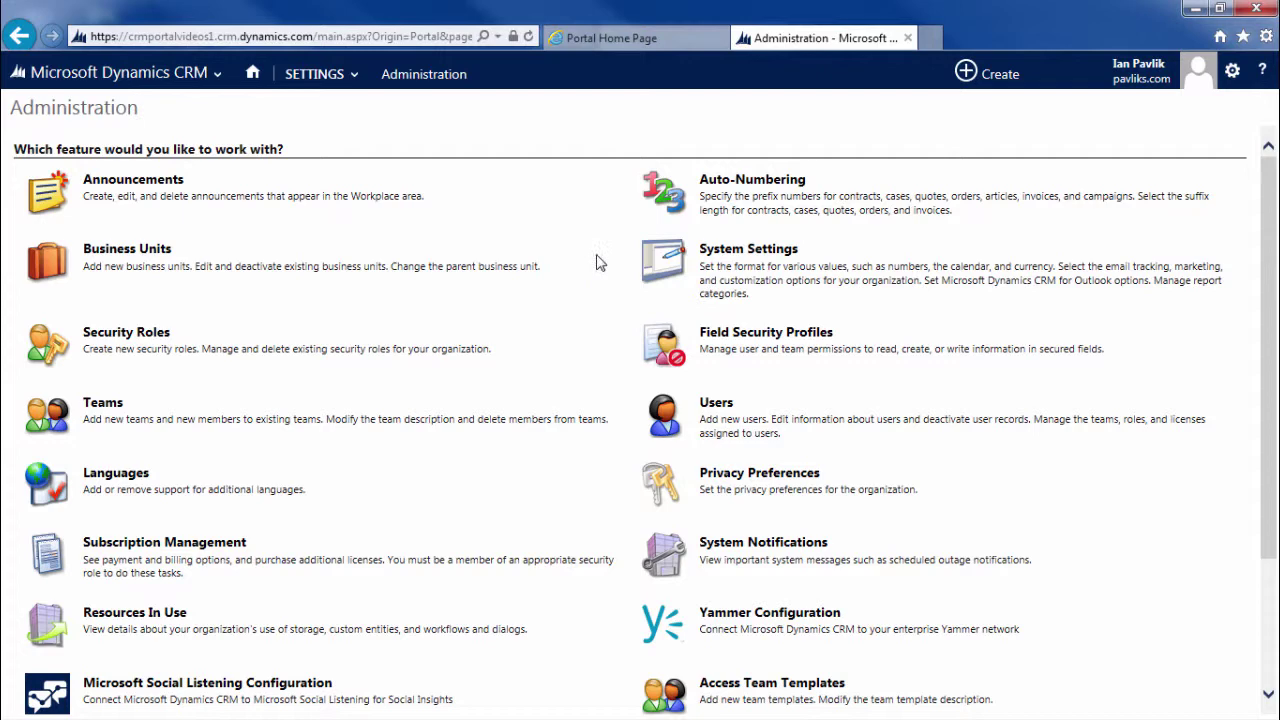
pyautogui.click(336, 80)
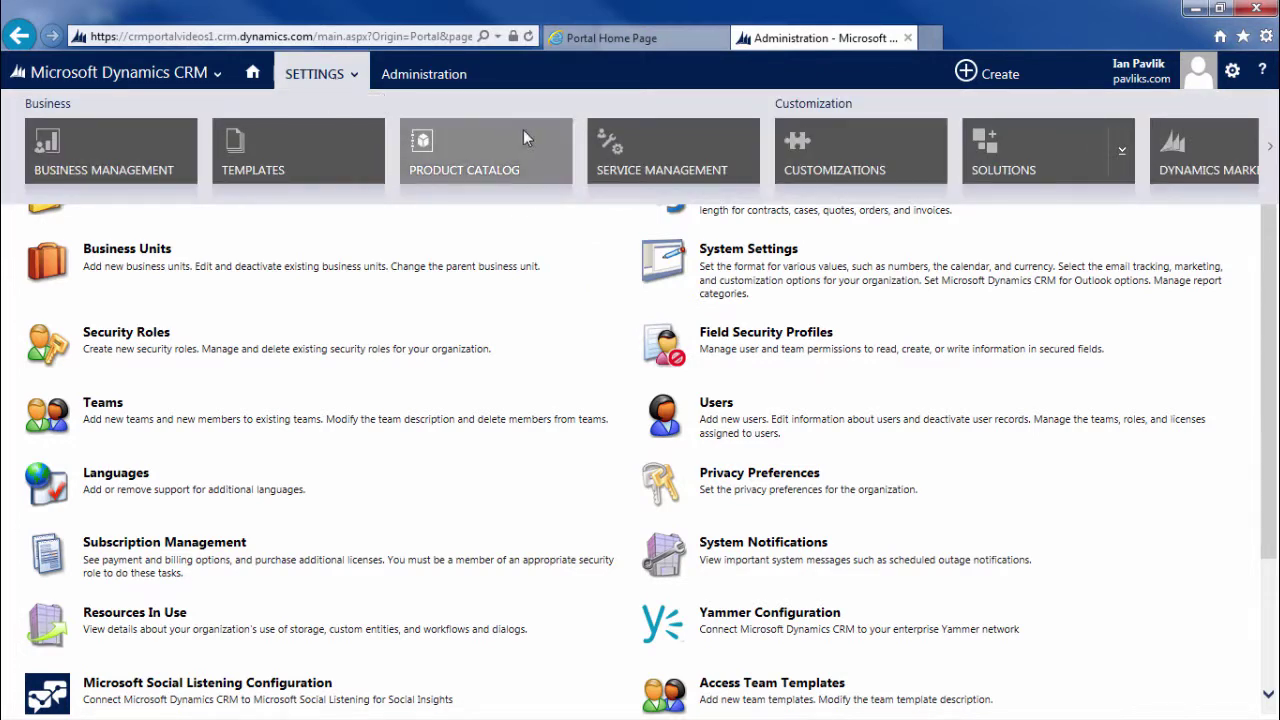
pyautogui.moveTo(1267, 155)
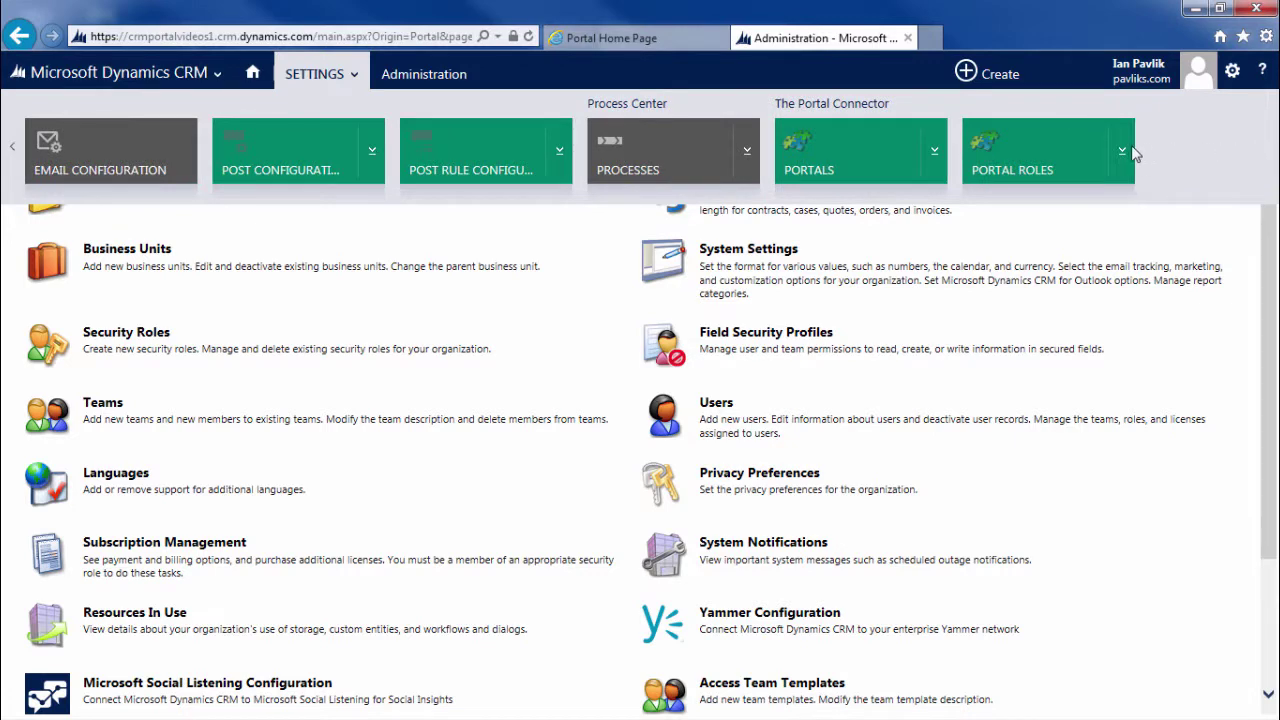
pyautogui.click(1030, 172)
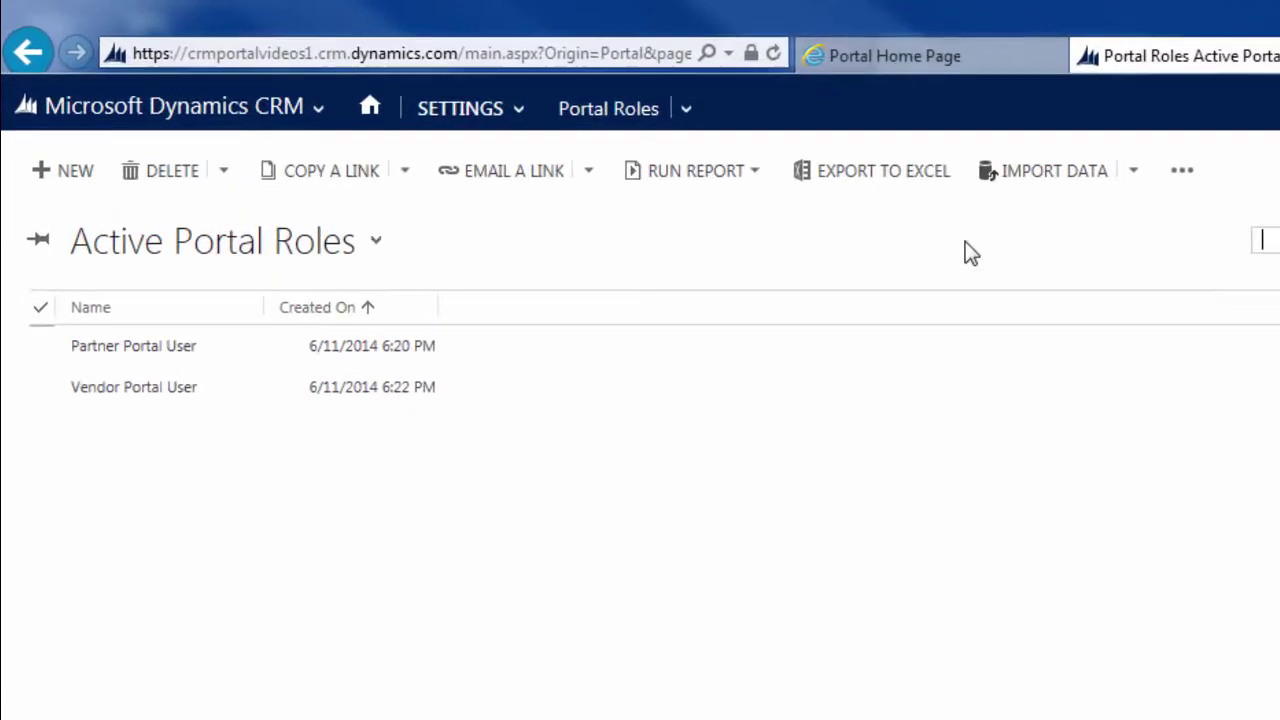
pyautogui.click(54, 175)
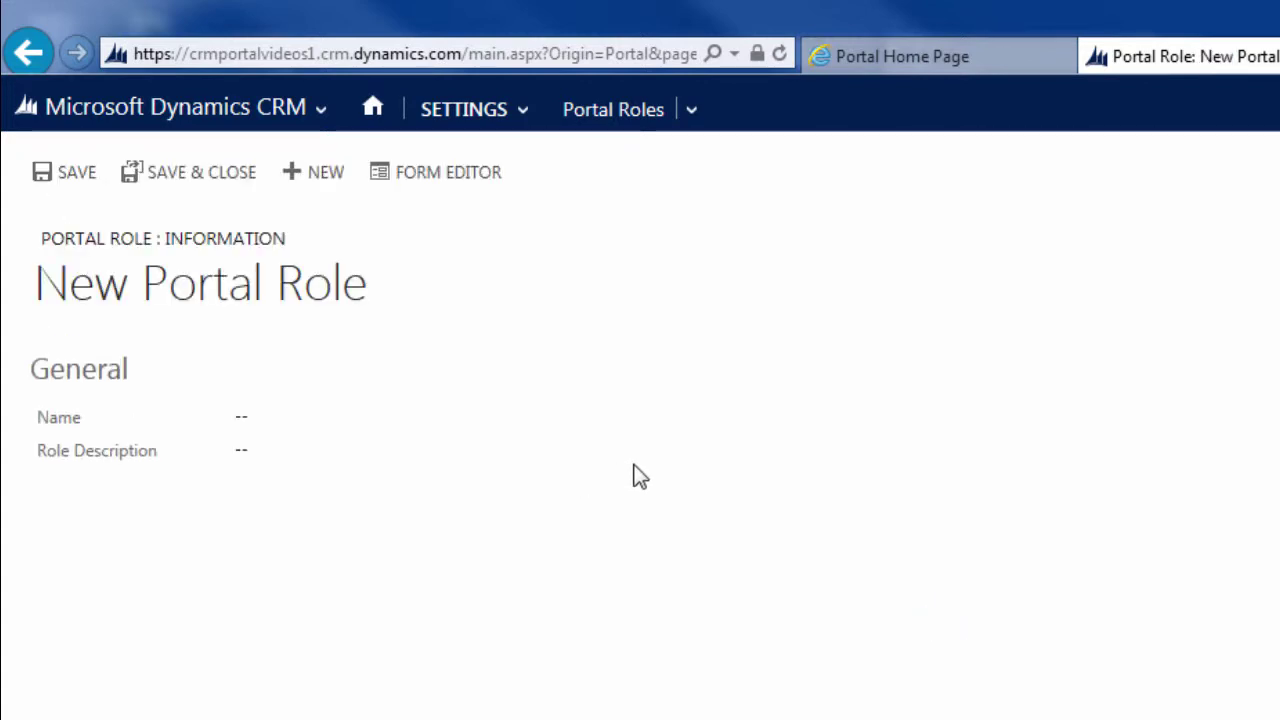
# Step: Save a portal role named 'Update Profile' and go to Sales > Contacts
pyautogui.write('Up')
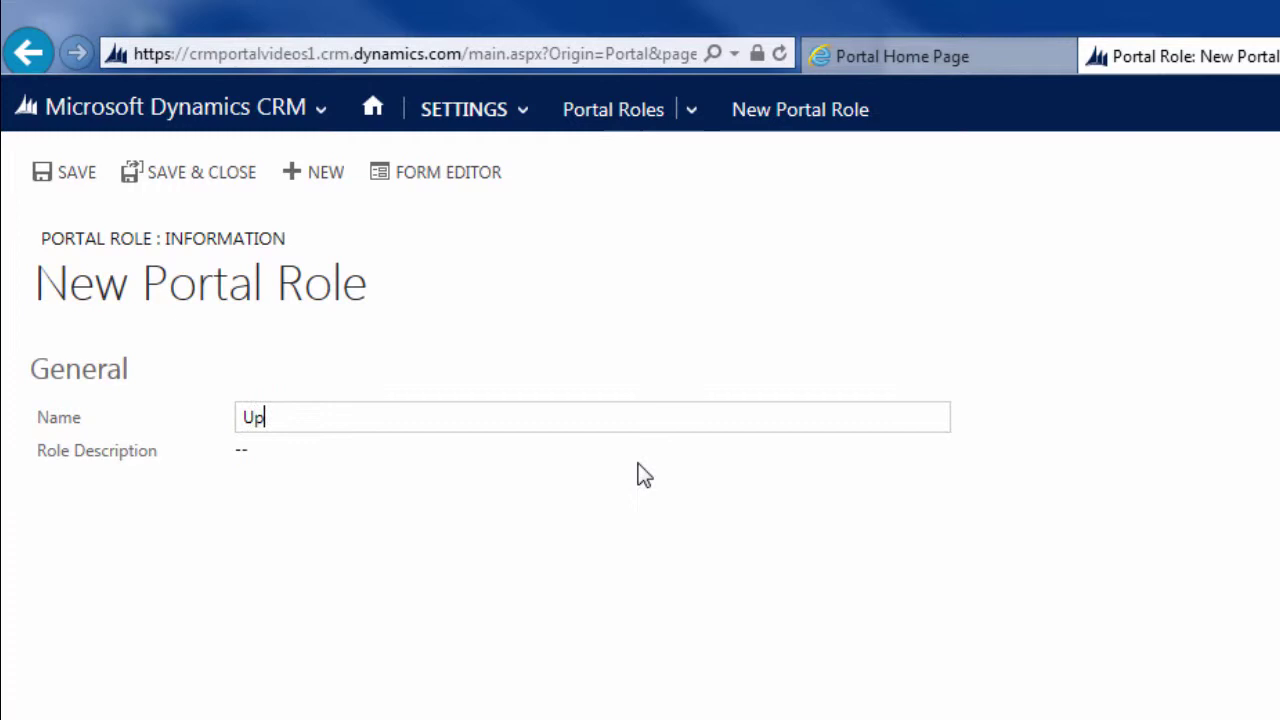
pyautogui.write('date Profile')
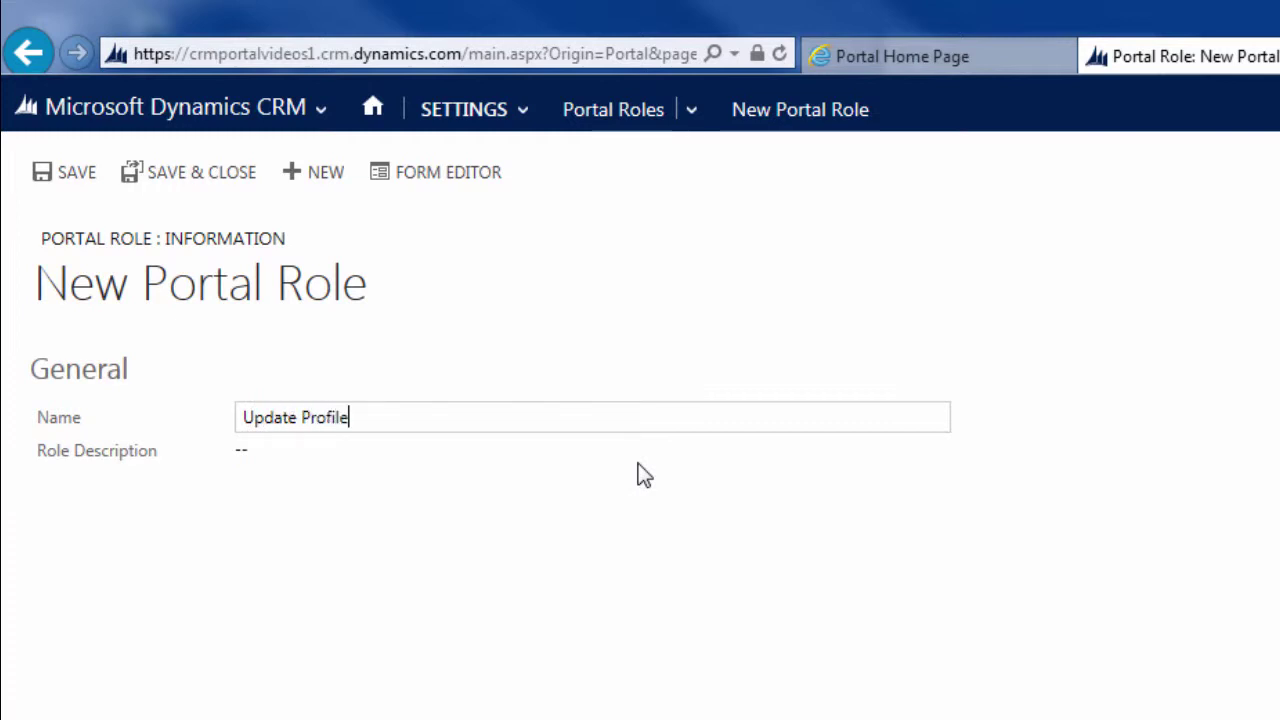
pyautogui.click(213, 176)
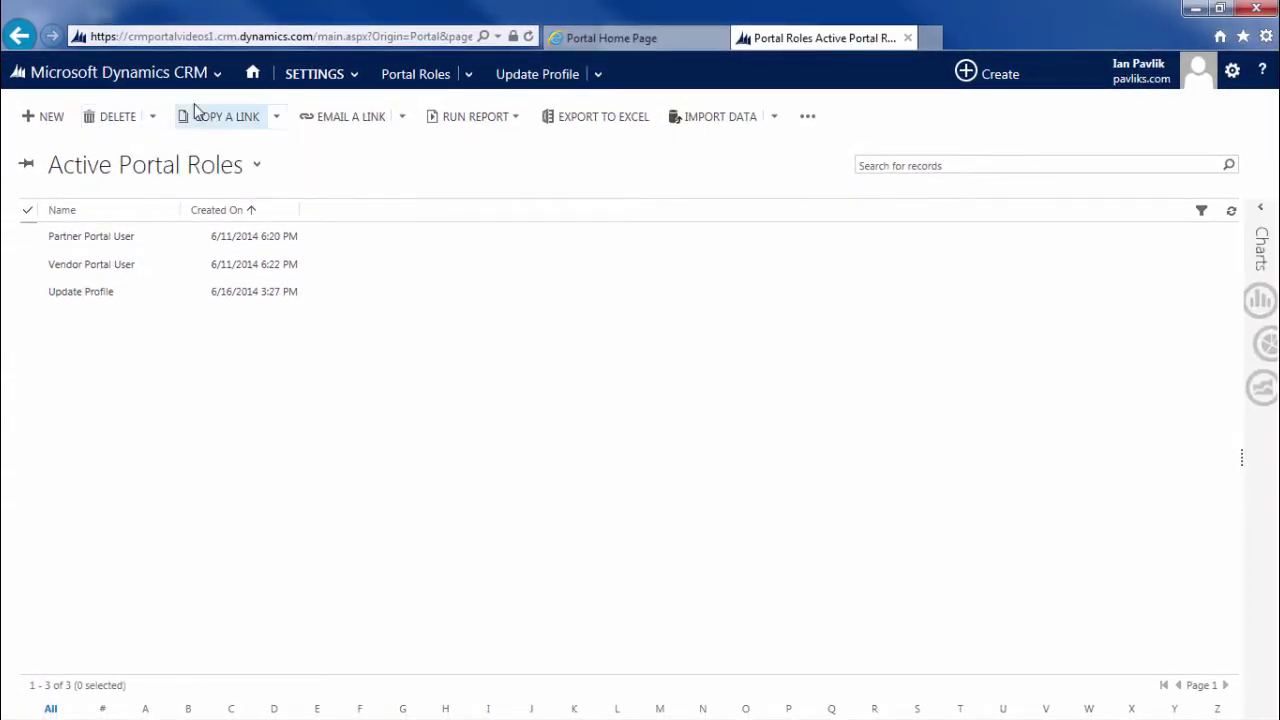
pyautogui.click(200, 74)
pyautogui.click(129, 155)
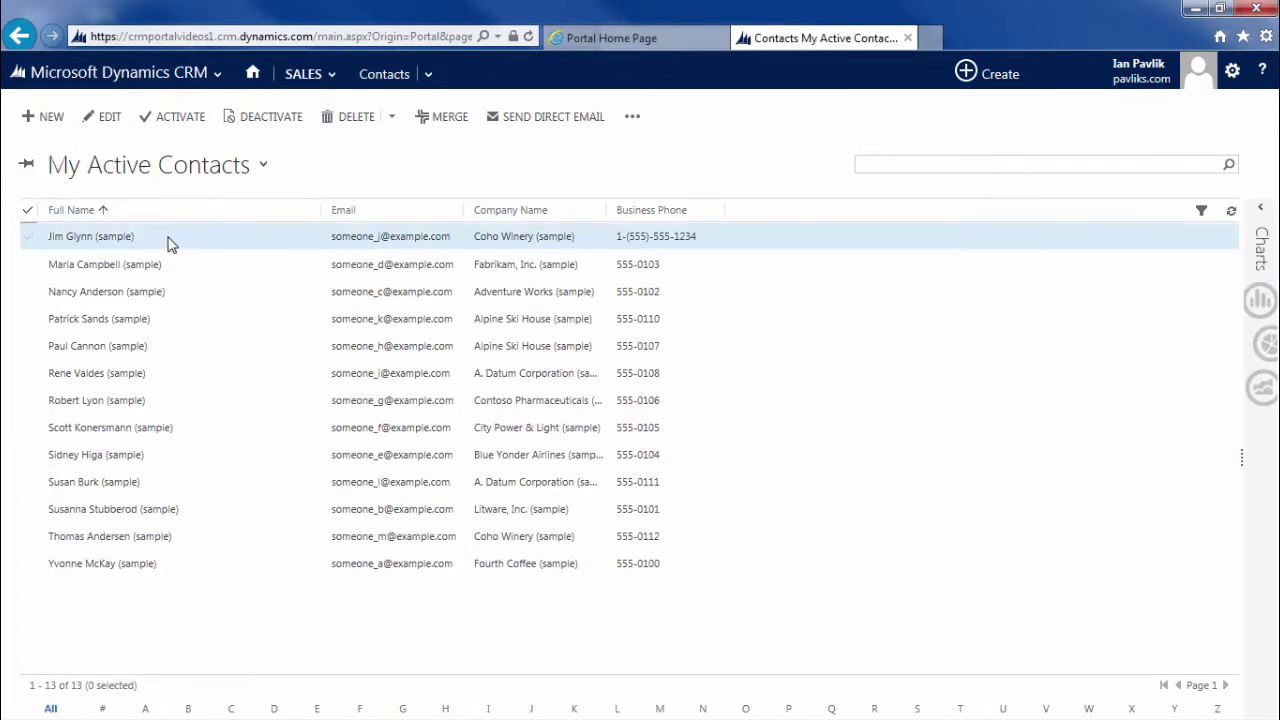
# Step: Tick the Update Profile portal role for the sample contact, save, and close the roles window
pyautogui.doubleClick(170, 244)
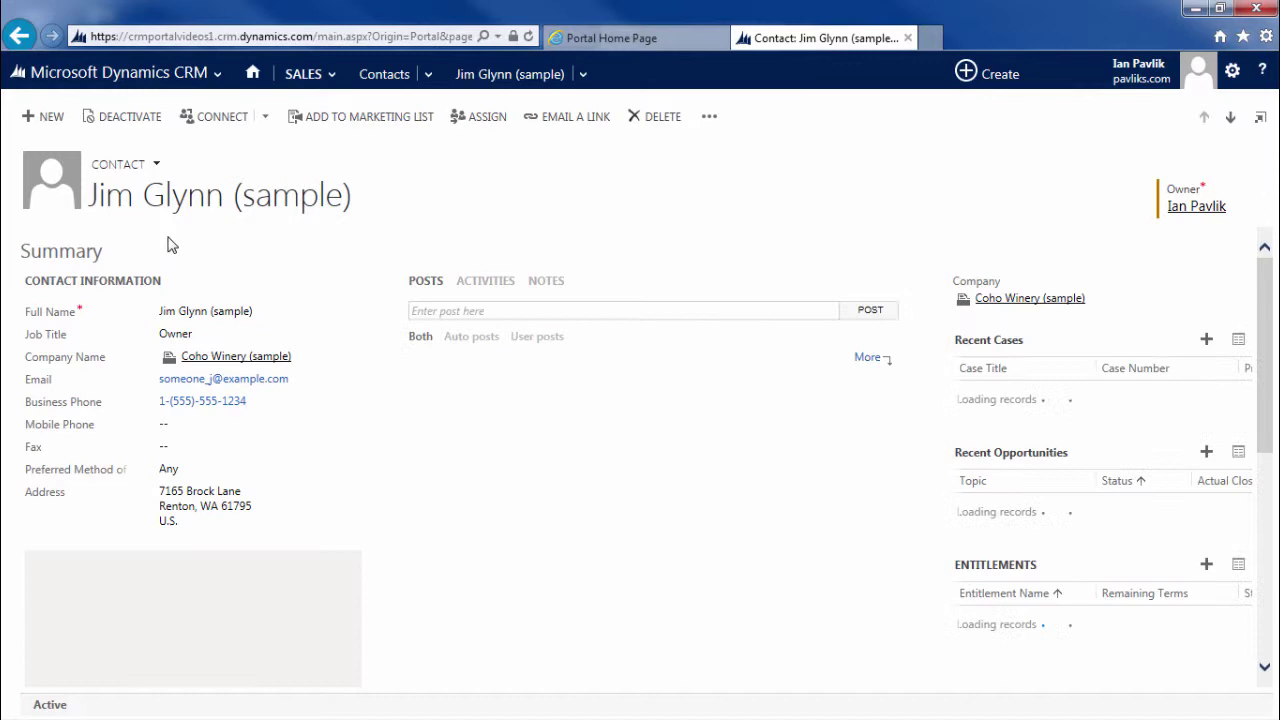
pyautogui.click(709, 116)
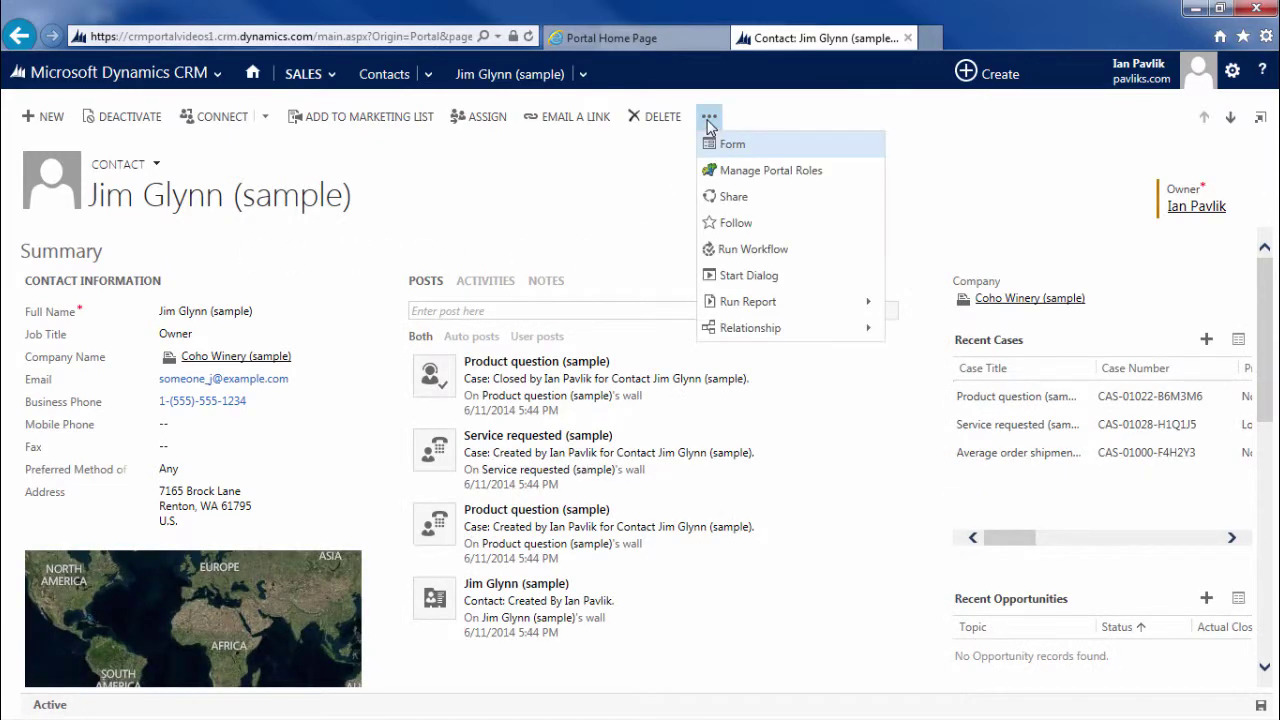
pyautogui.click(737, 172)
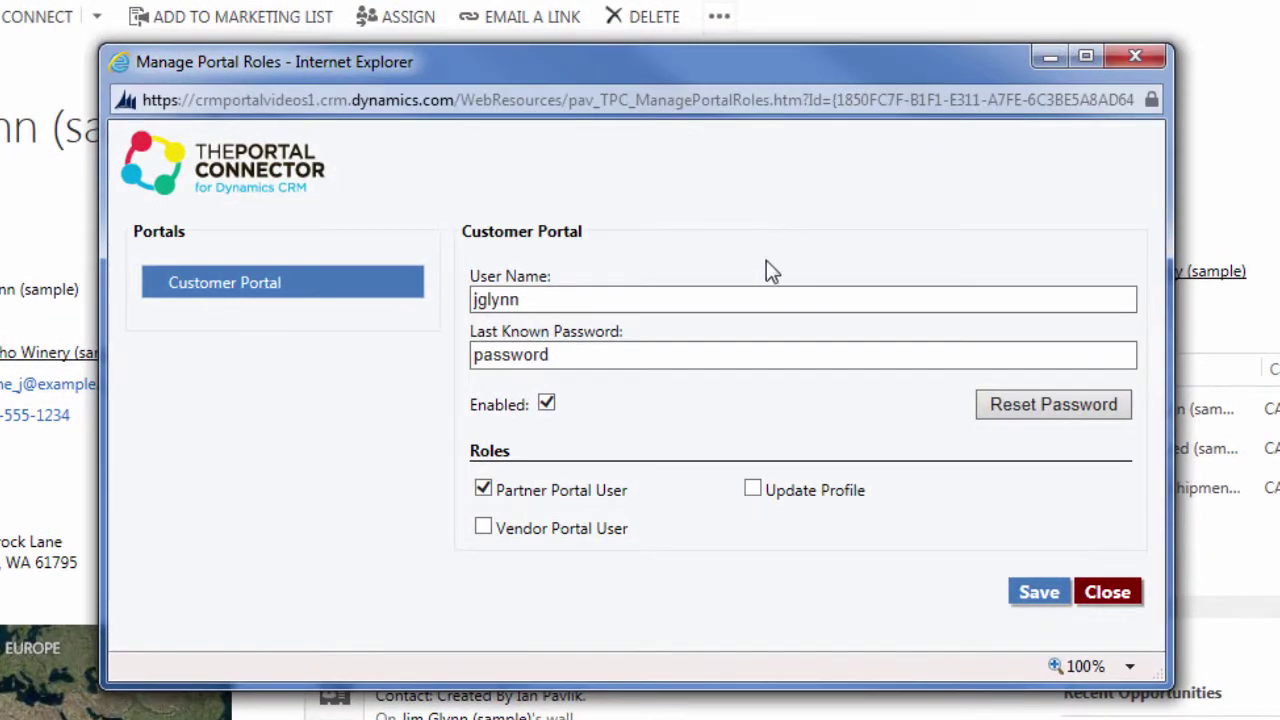
pyautogui.click(751, 489)
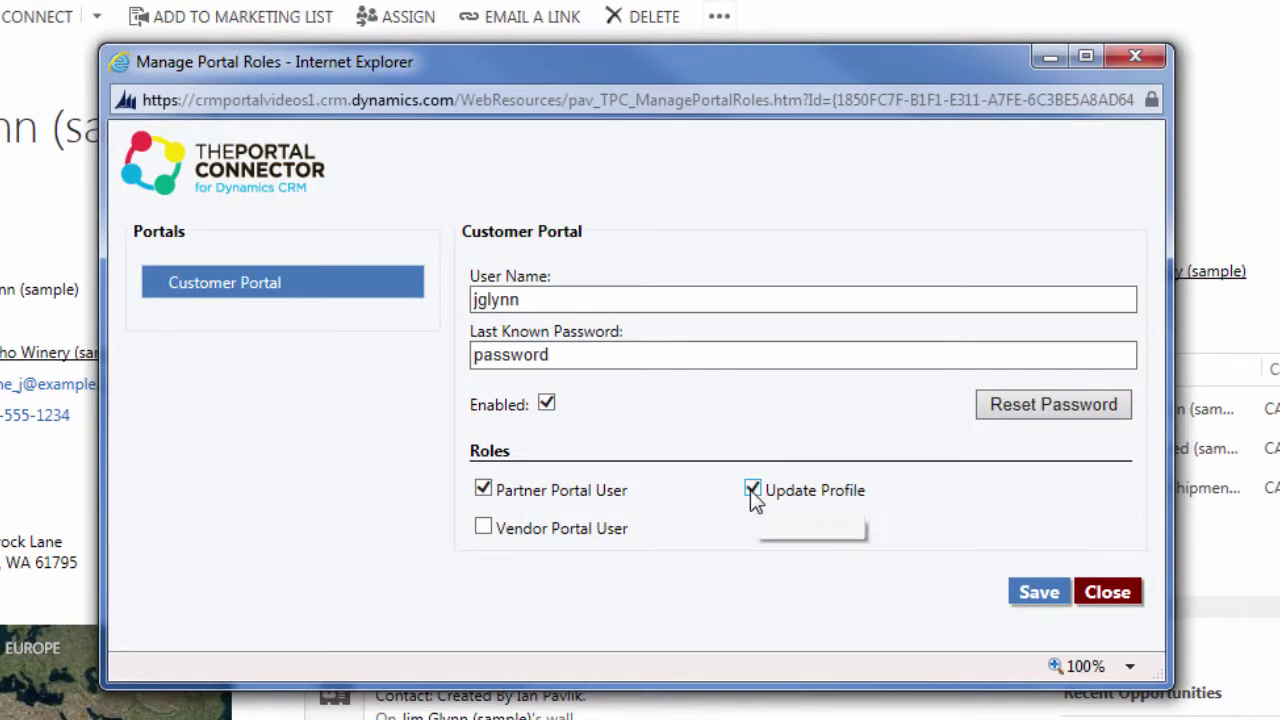
pyautogui.click(1038, 594)
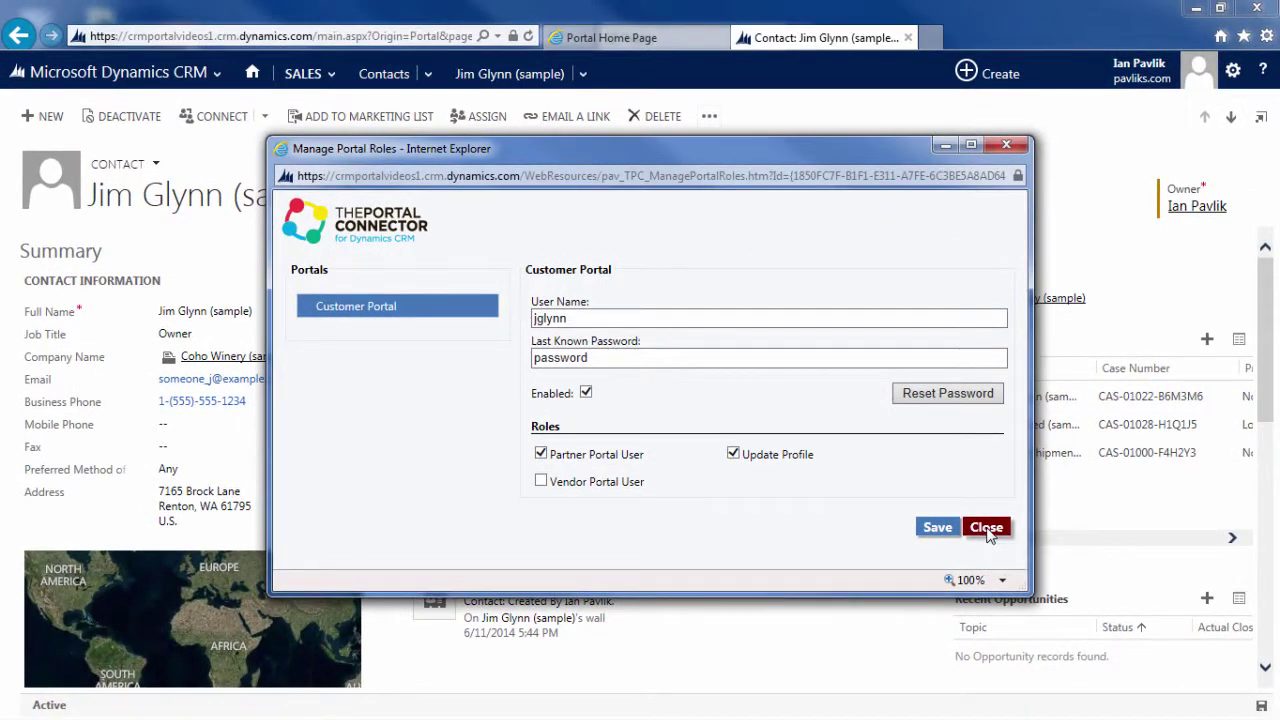
pyautogui.click(987, 528)
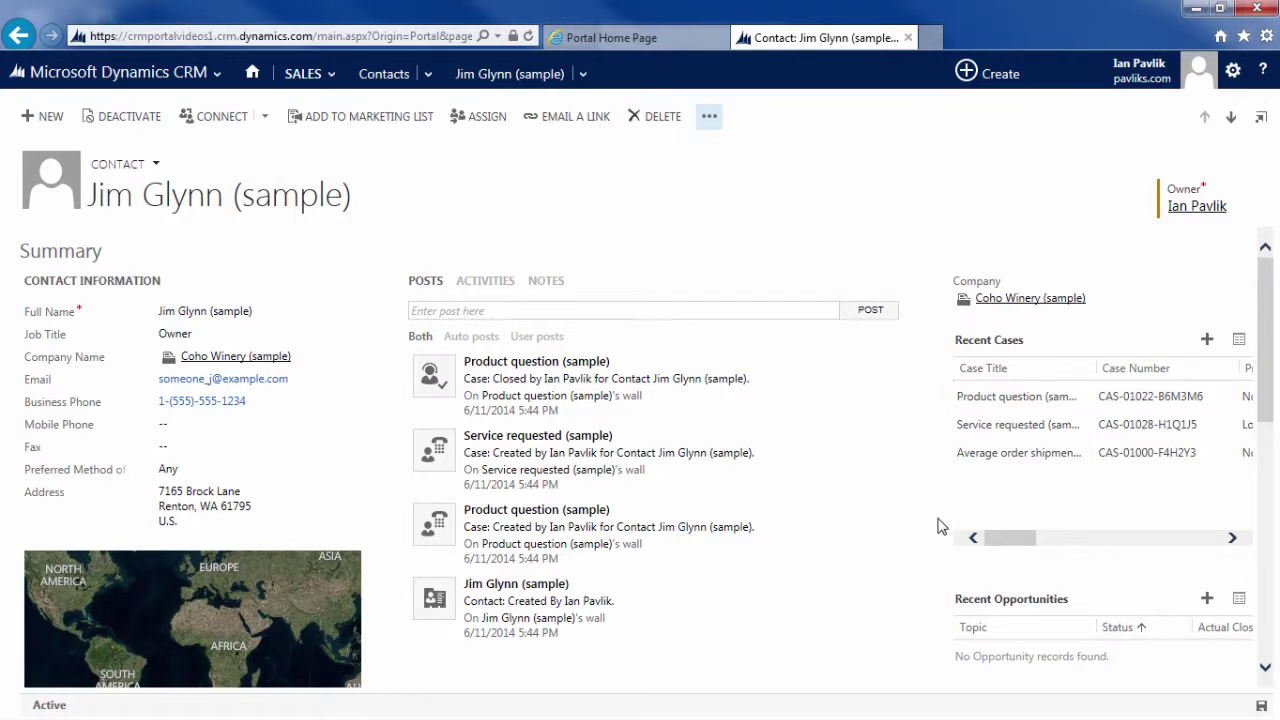
# Step: In Sitefinity Administration, open the Roles list showing Update Profile and Partner Portal User
pyautogui.hotkey('alt', 'Tab')
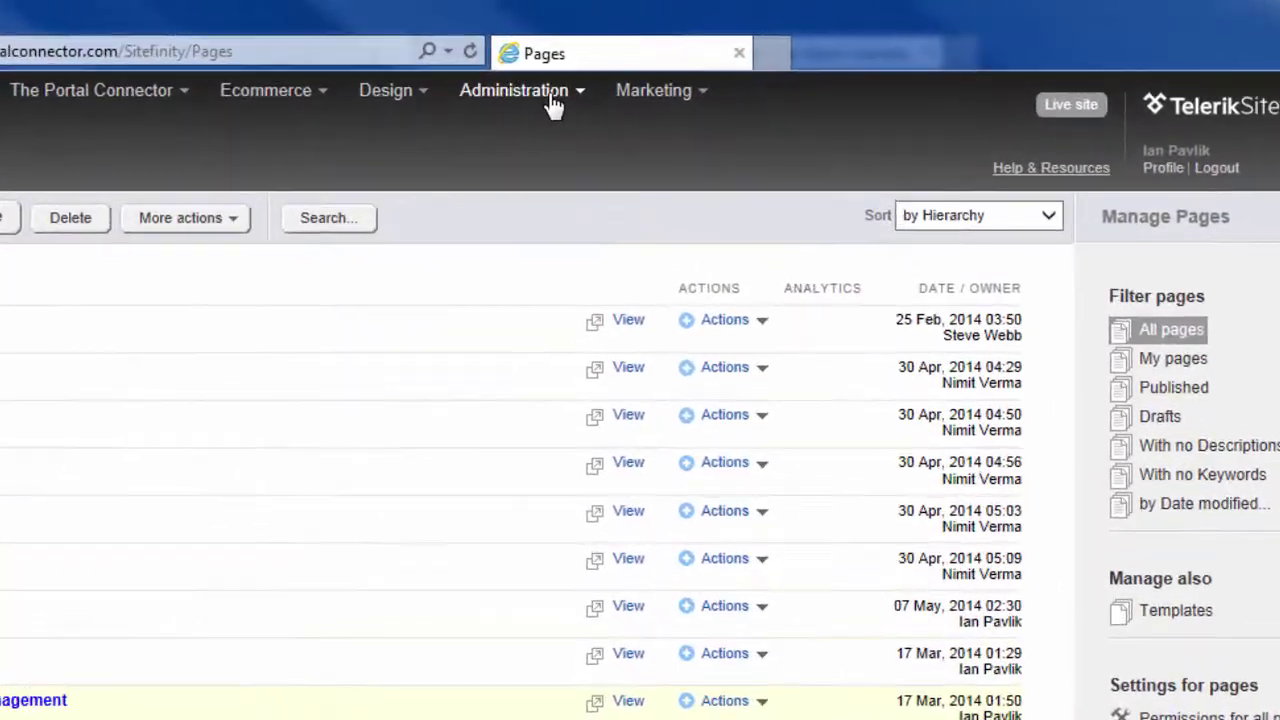
pyautogui.click(621, 80)
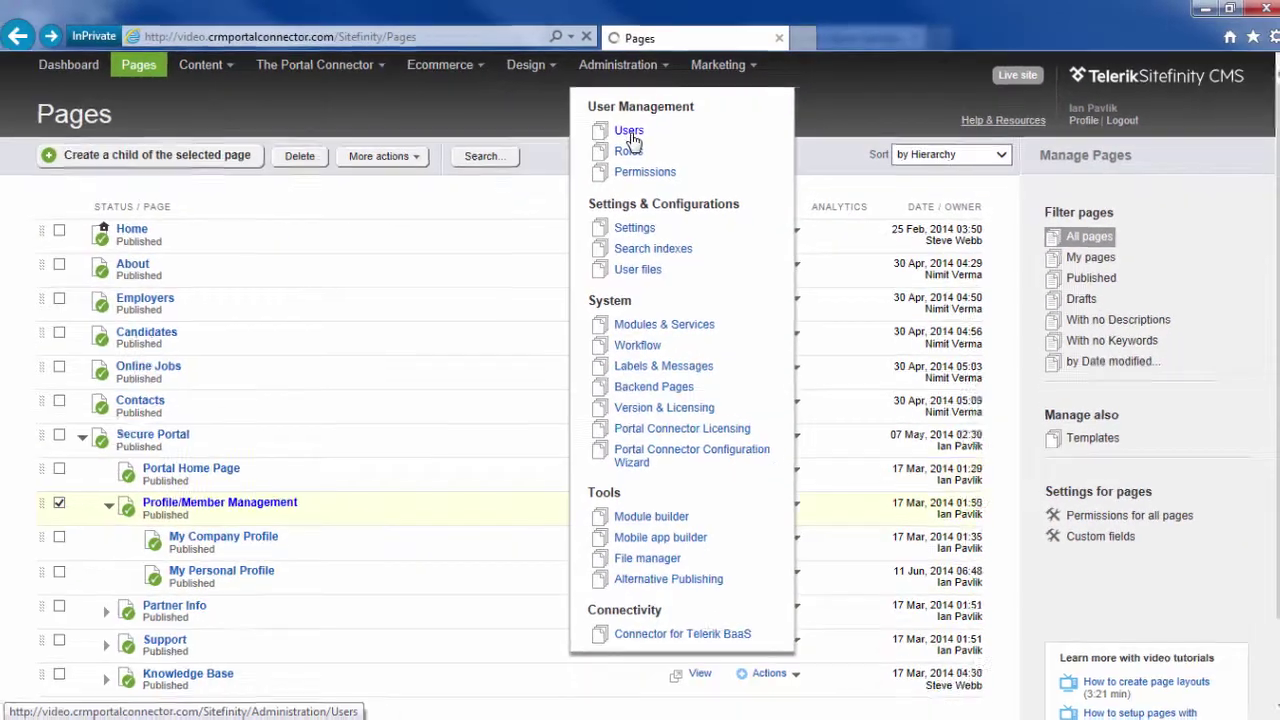
pyautogui.click(630, 136)
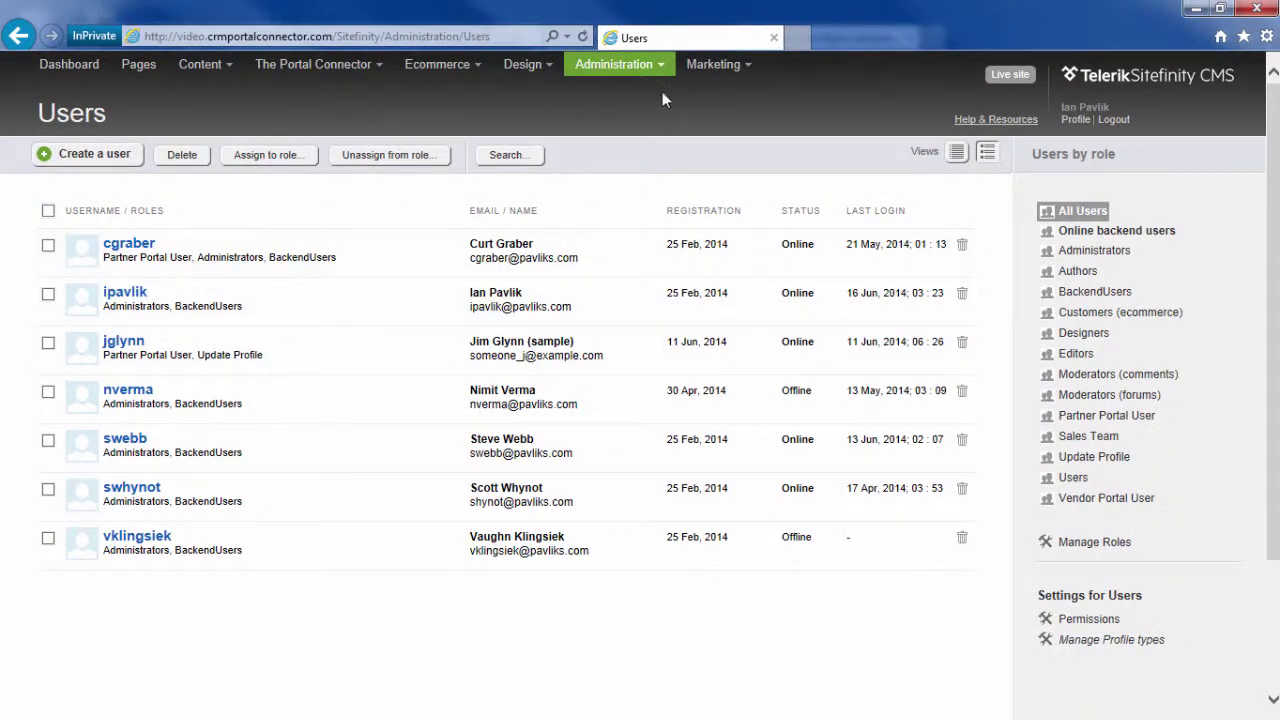
pyautogui.click(658, 72)
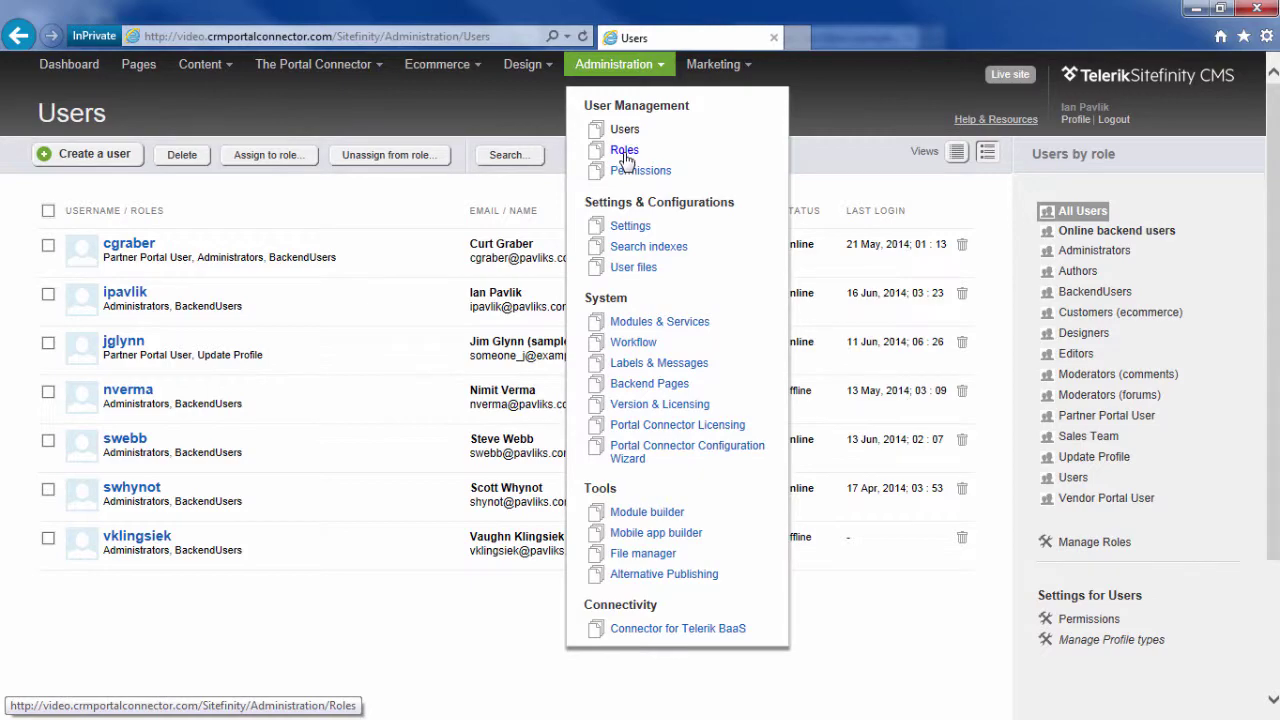
pyautogui.click(625, 150)
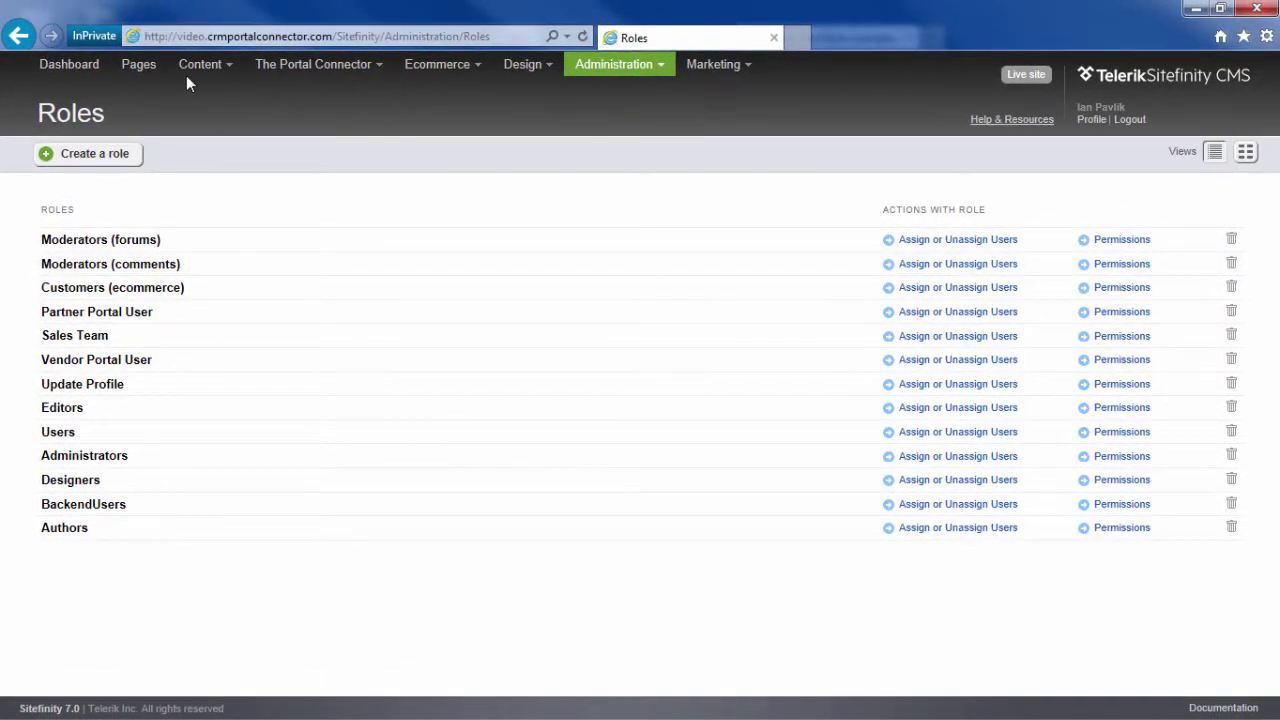
# Step: Remove Partner Portal User from the Profile/Member Management view permission, leaving Administrators only
pyautogui.click(141, 72)
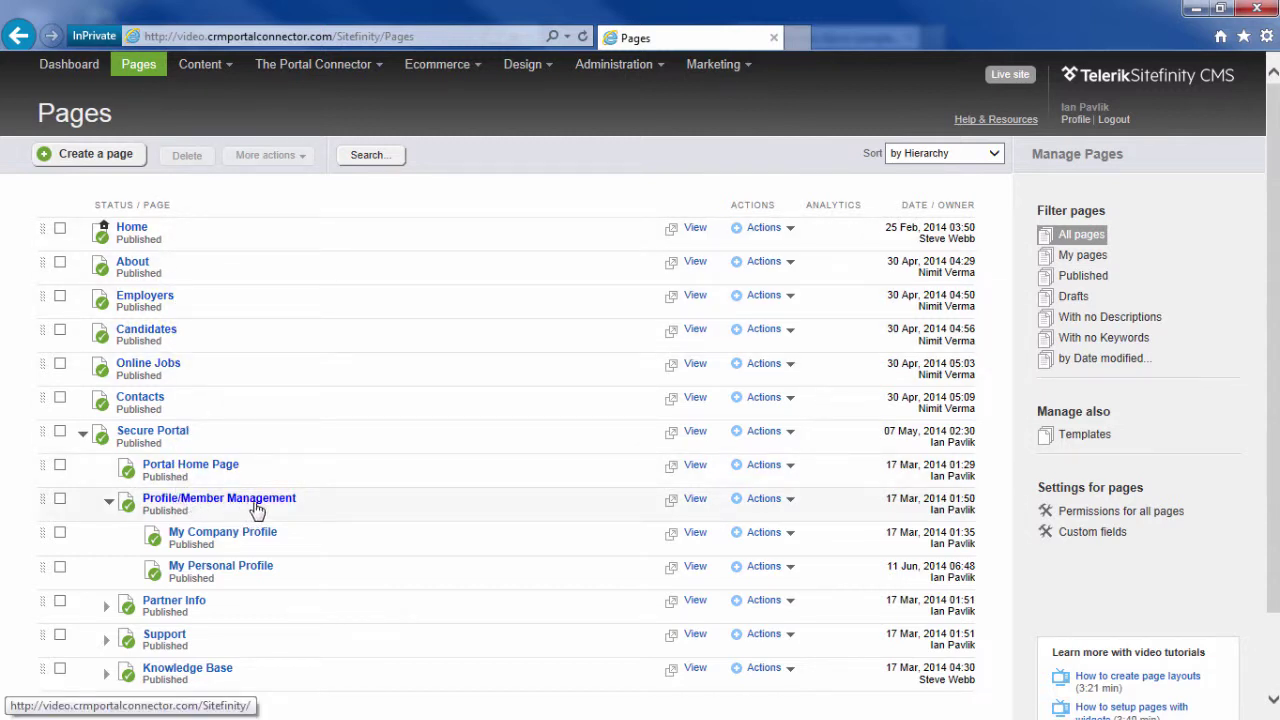
pyautogui.click(783, 500)
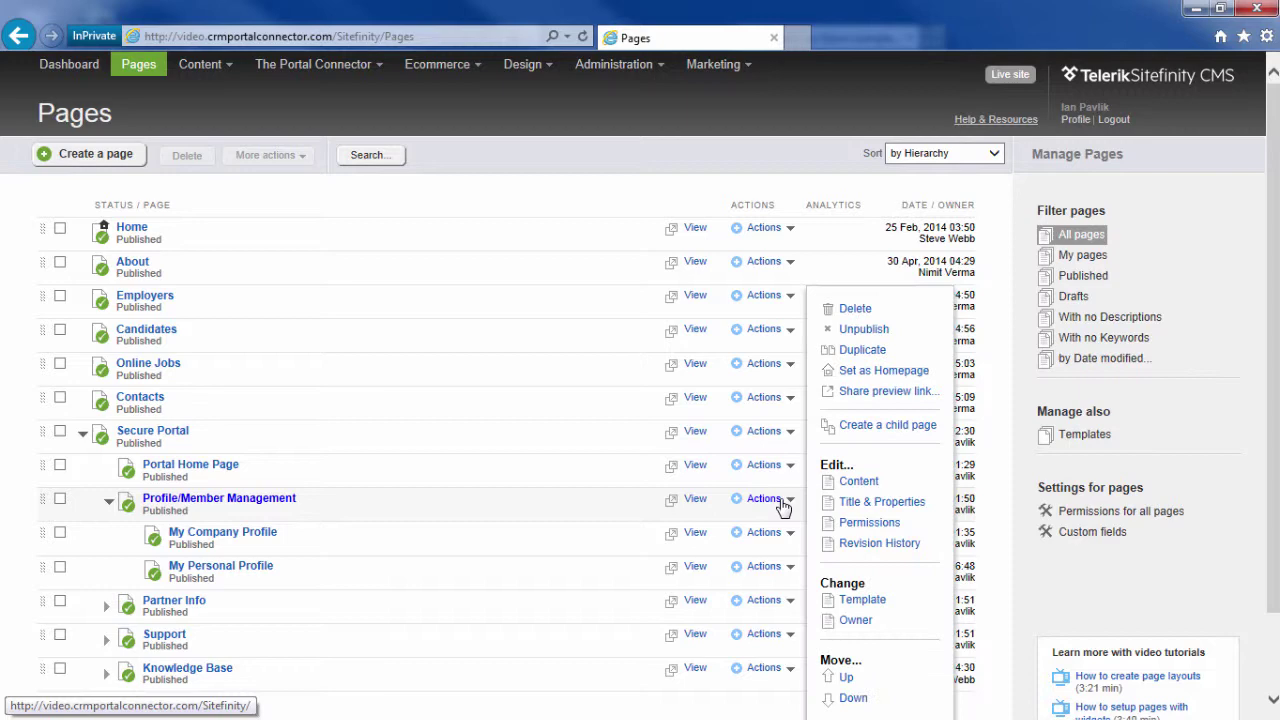
pyautogui.click(870, 523)
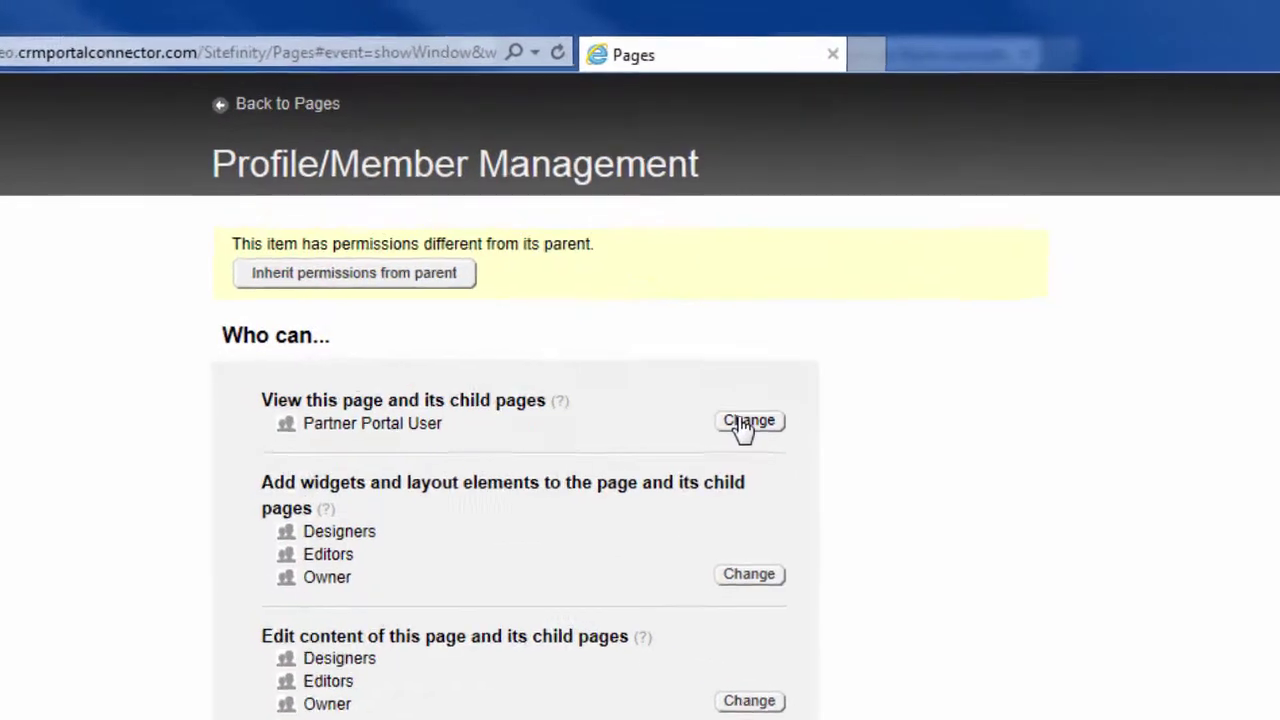
pyautogui.click(715, 292)
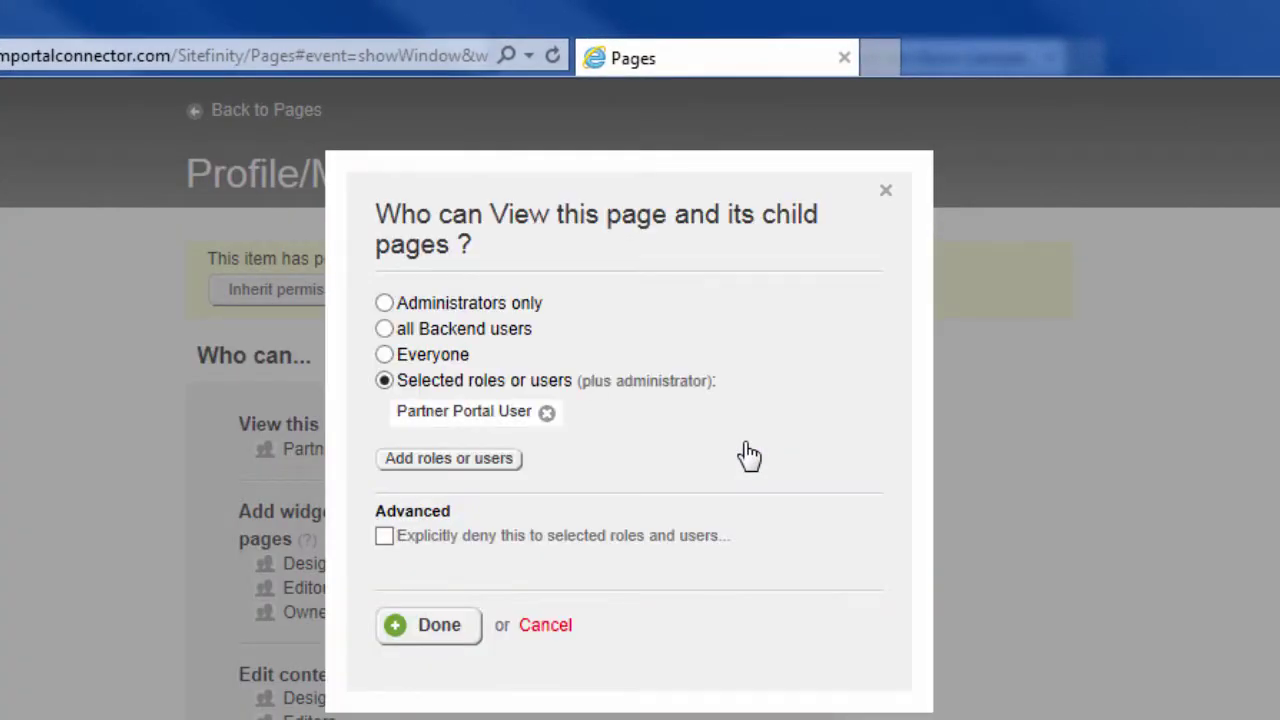
pyautogui.click(547, 413)
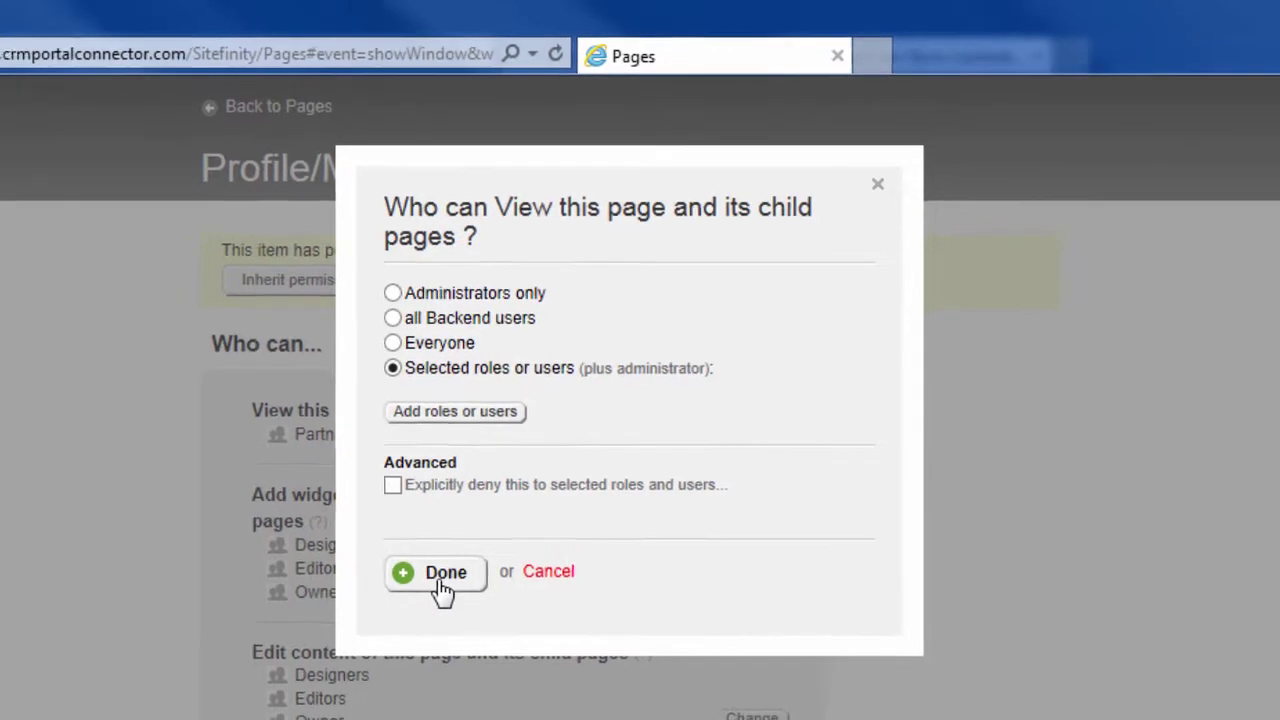
pyautogui.click(441, 578)
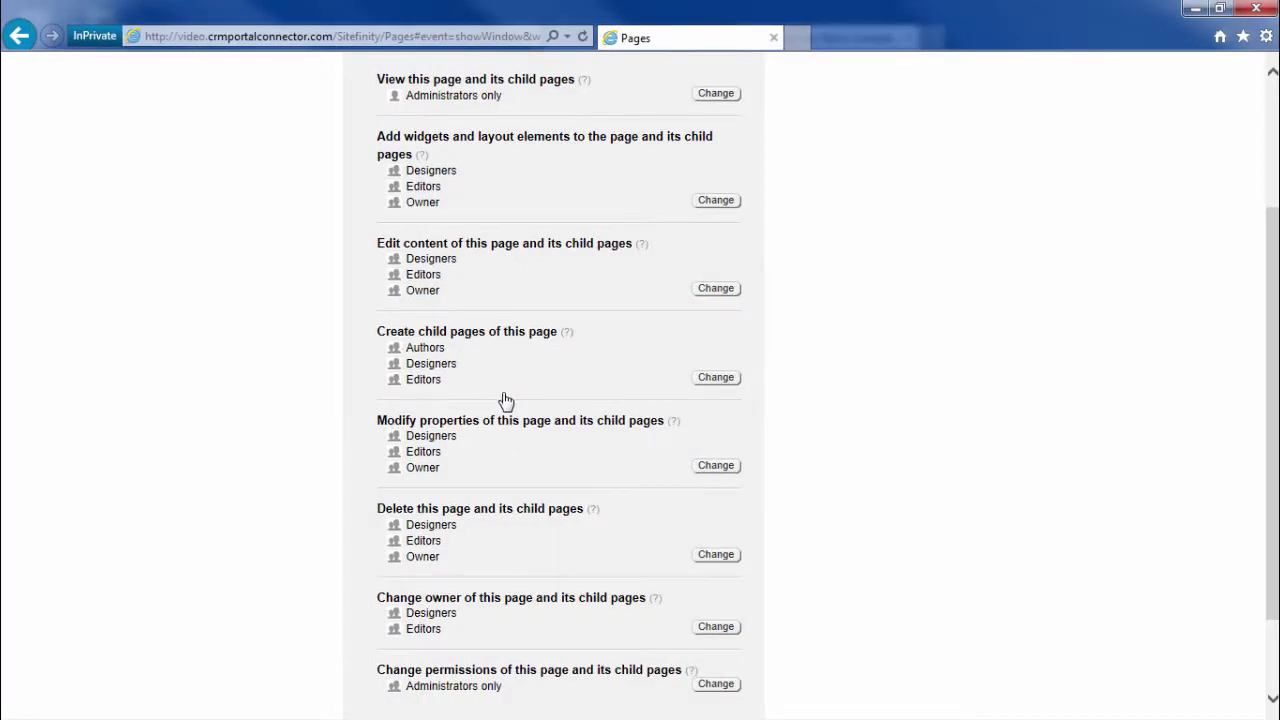
pyautogui.scroll(3, 505, 400)
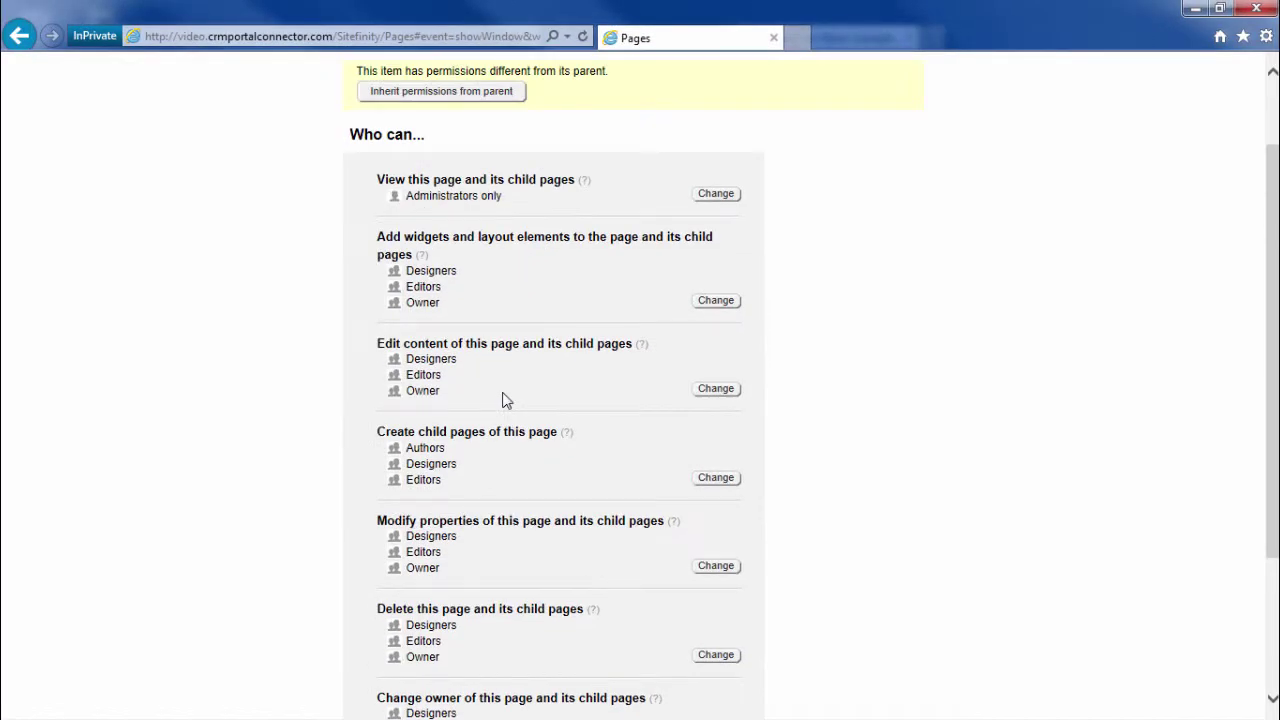
# Step: Reload the partner portal to confirm Profile/Member Management is gone from its menu
pyautogui.click(395, 73)
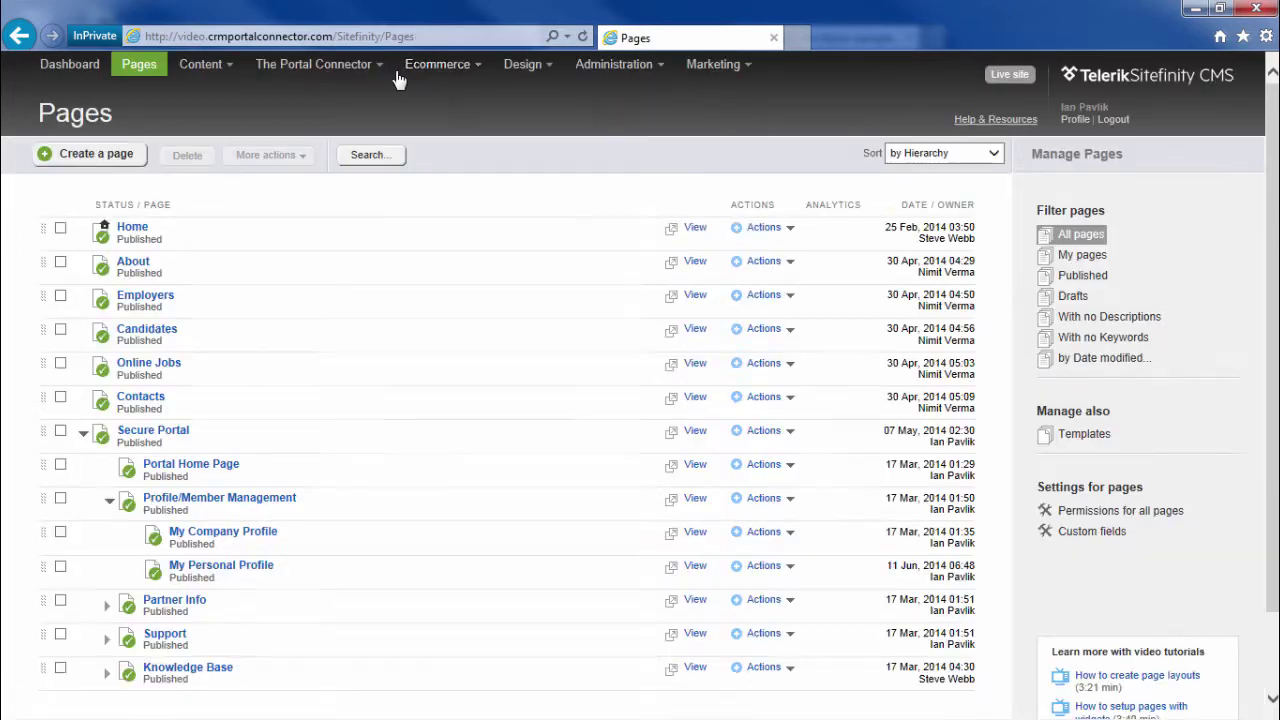
pyautogui.hotkey('alt', 'Tab')
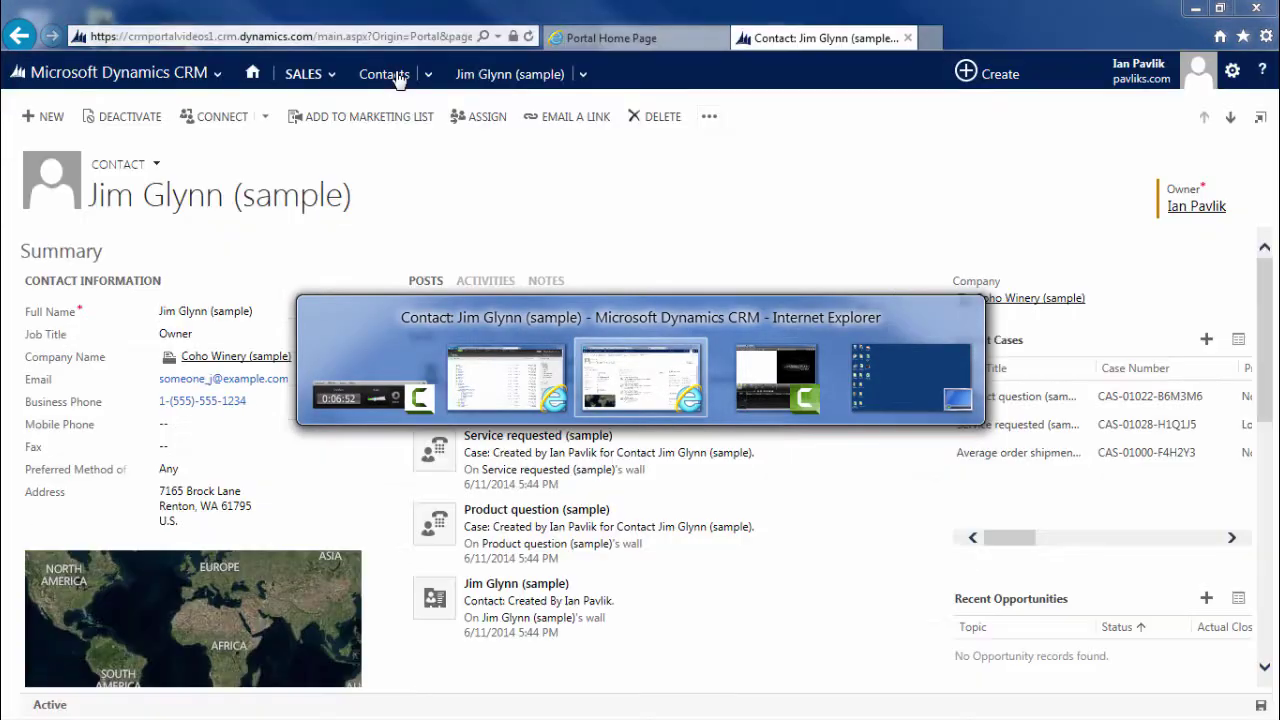
pyautogui.click(630, 38)
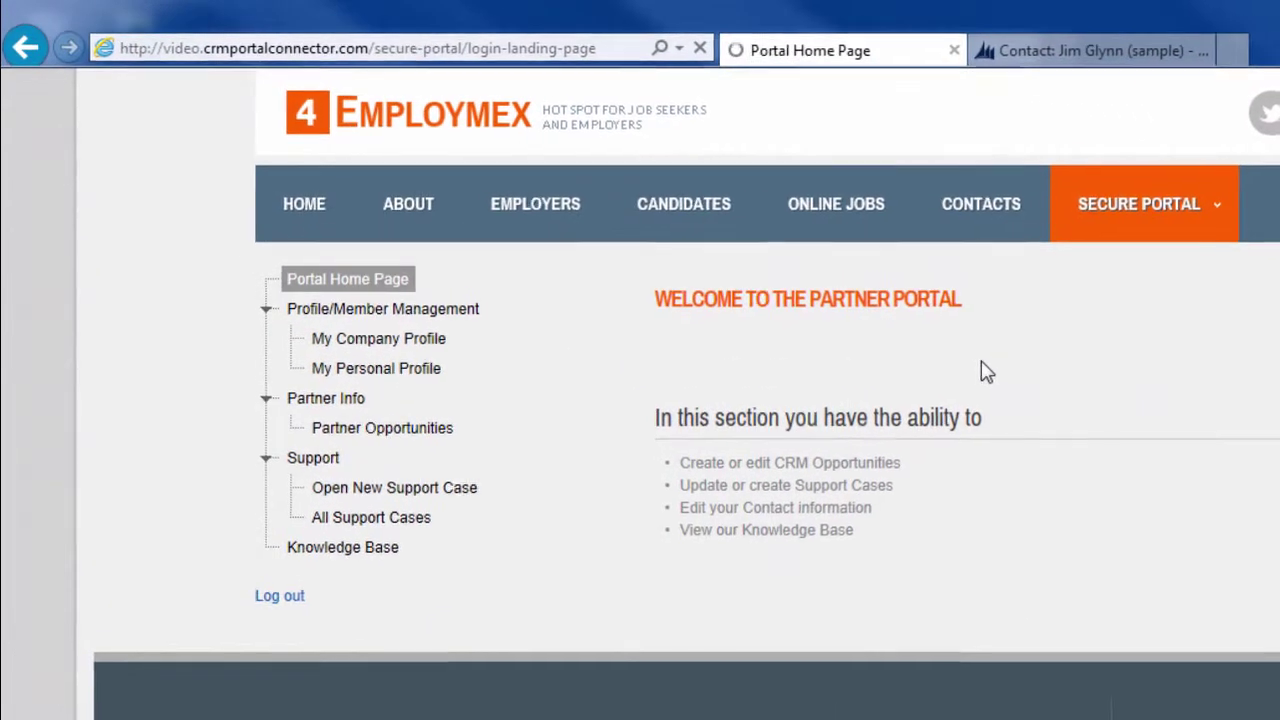
pyautogui.press('F5')
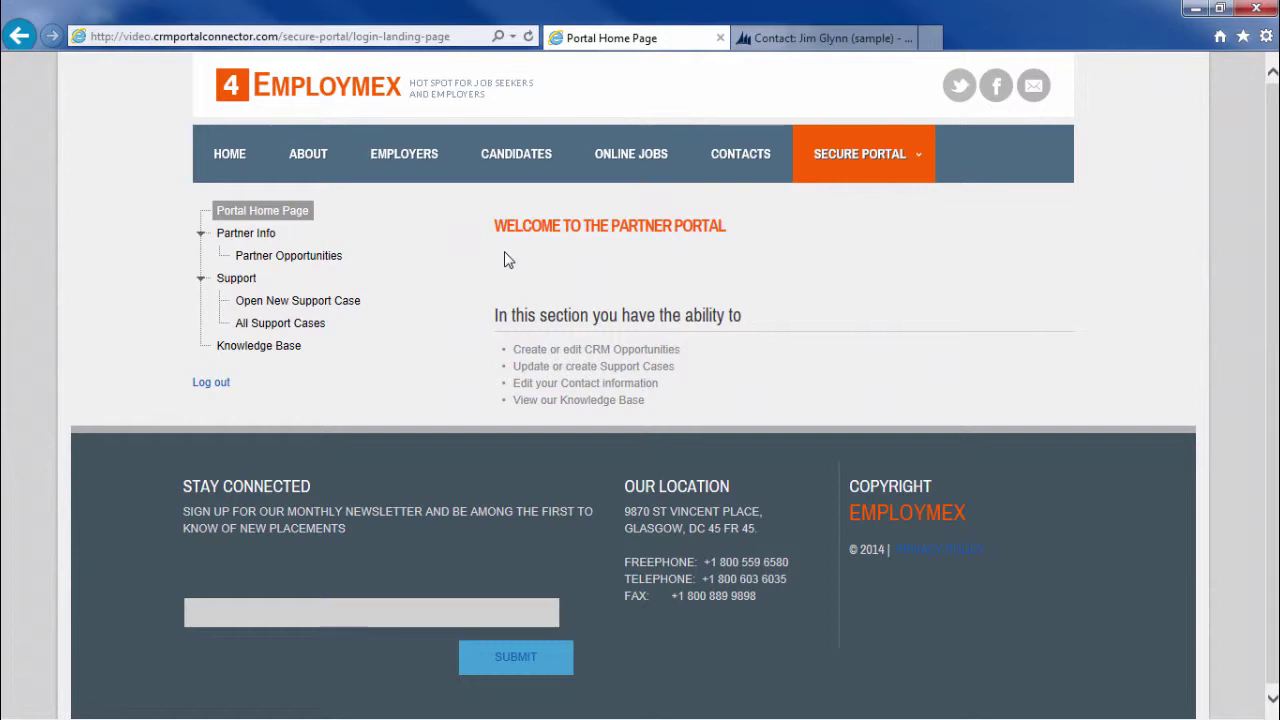
pyautogui.hotkey('alt', 'Tab')
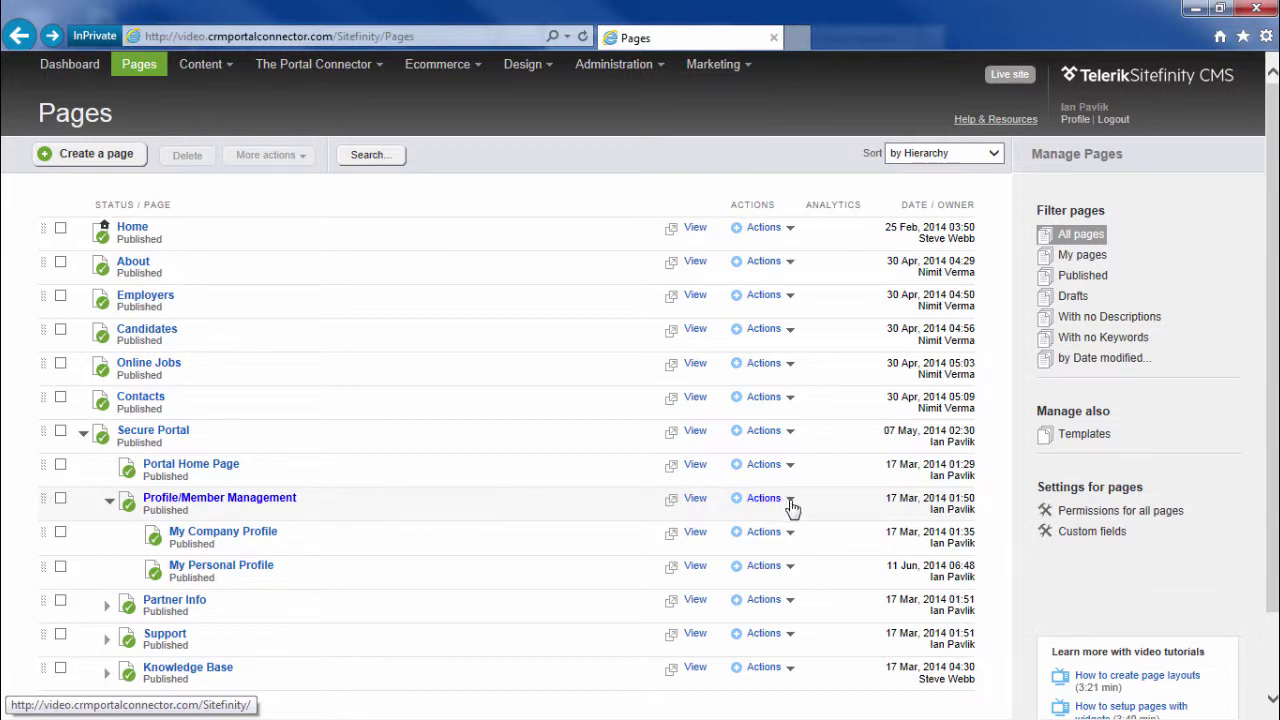
# Step: Set Profile/Member Management view permission to Selected roles with only the Update Profile role
pyautogui.click(791, 507)
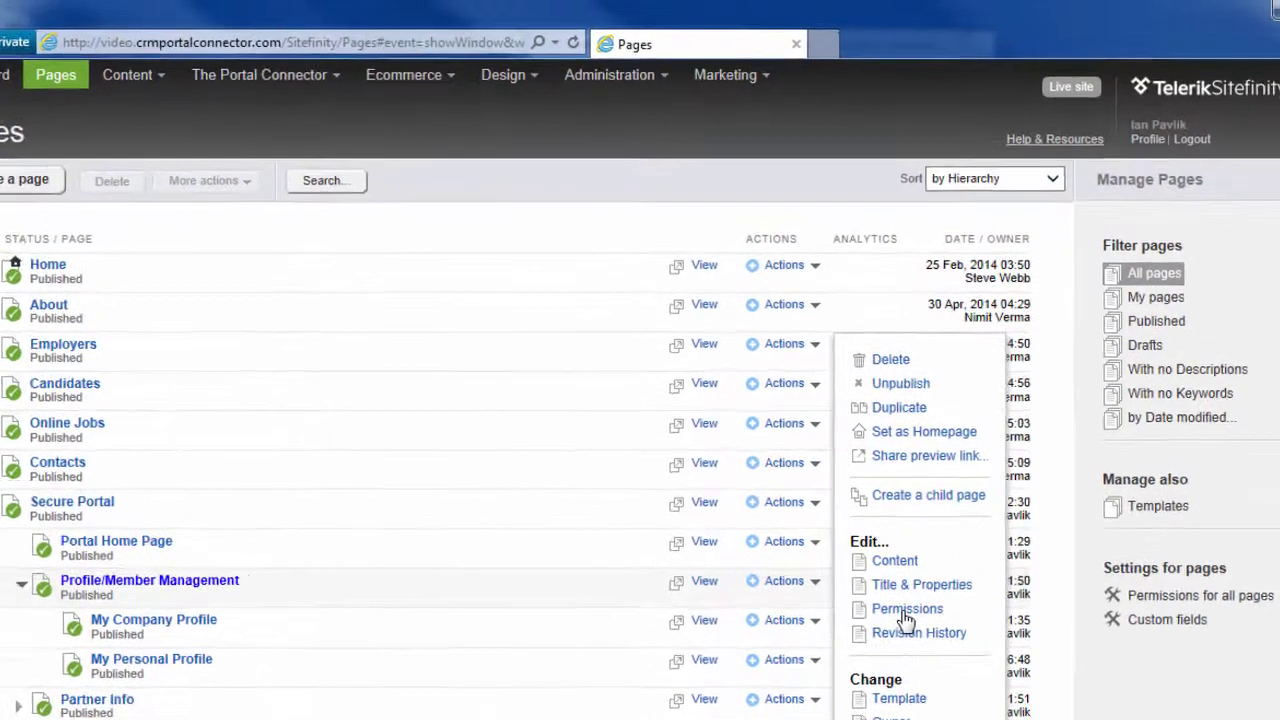
pyautogui.click(866, 526)
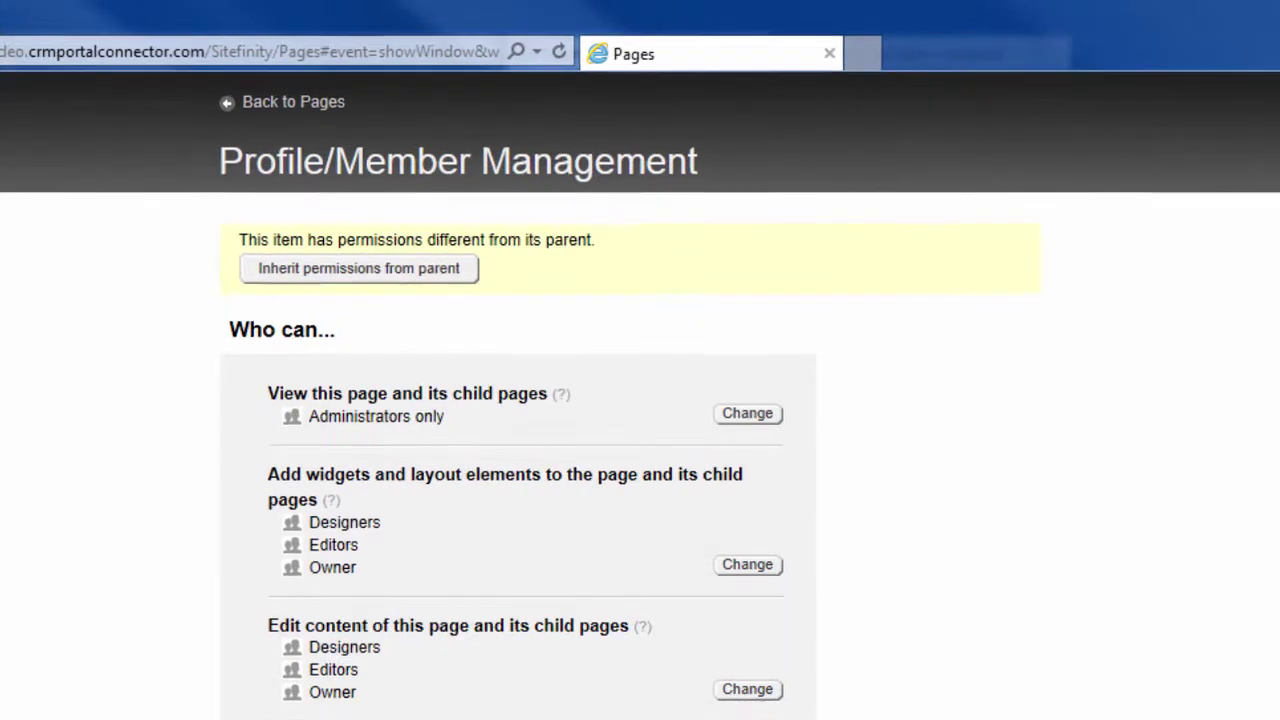
pyautogui.click(748, 415)
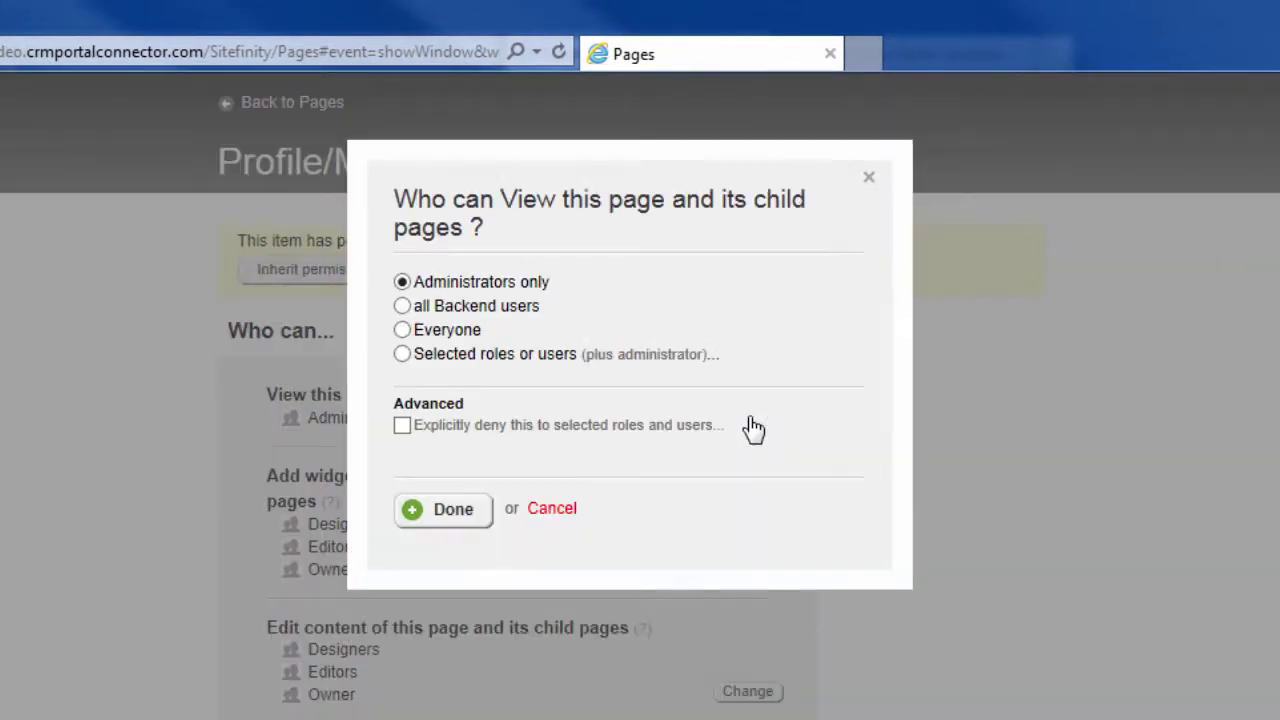
pyautogui.click(402, 355)
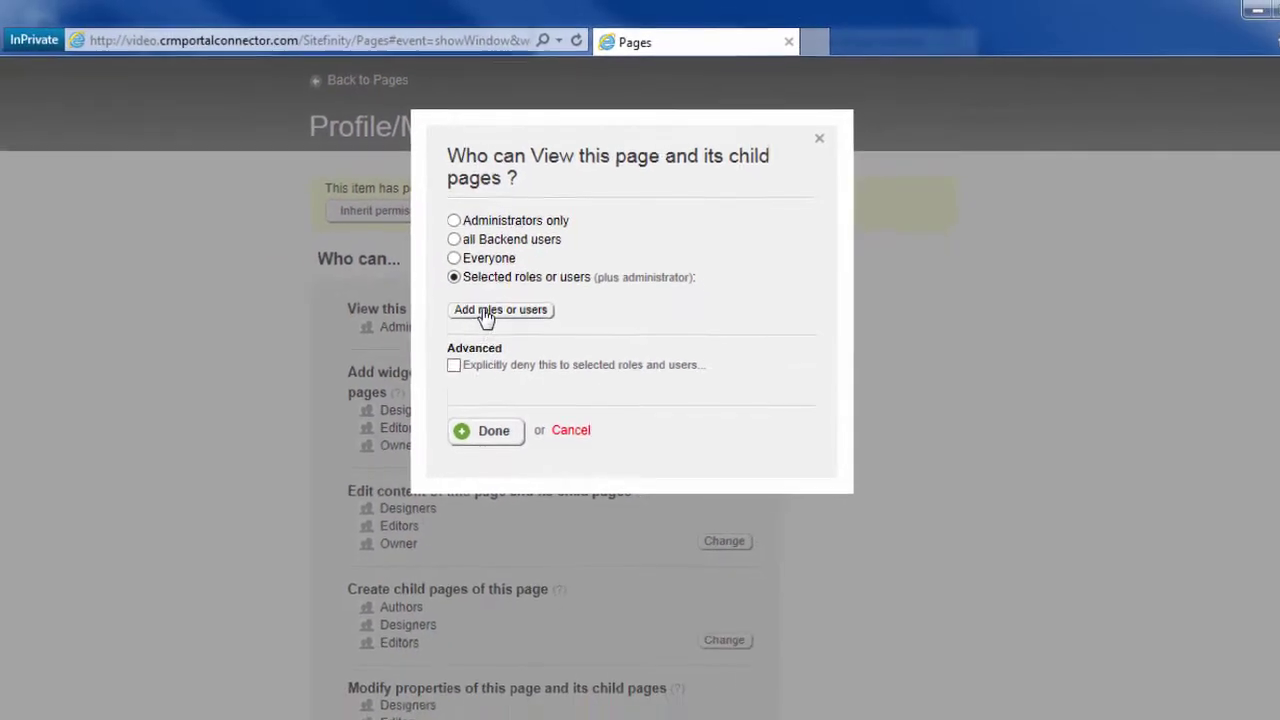
pyautogui.click(500, 310)
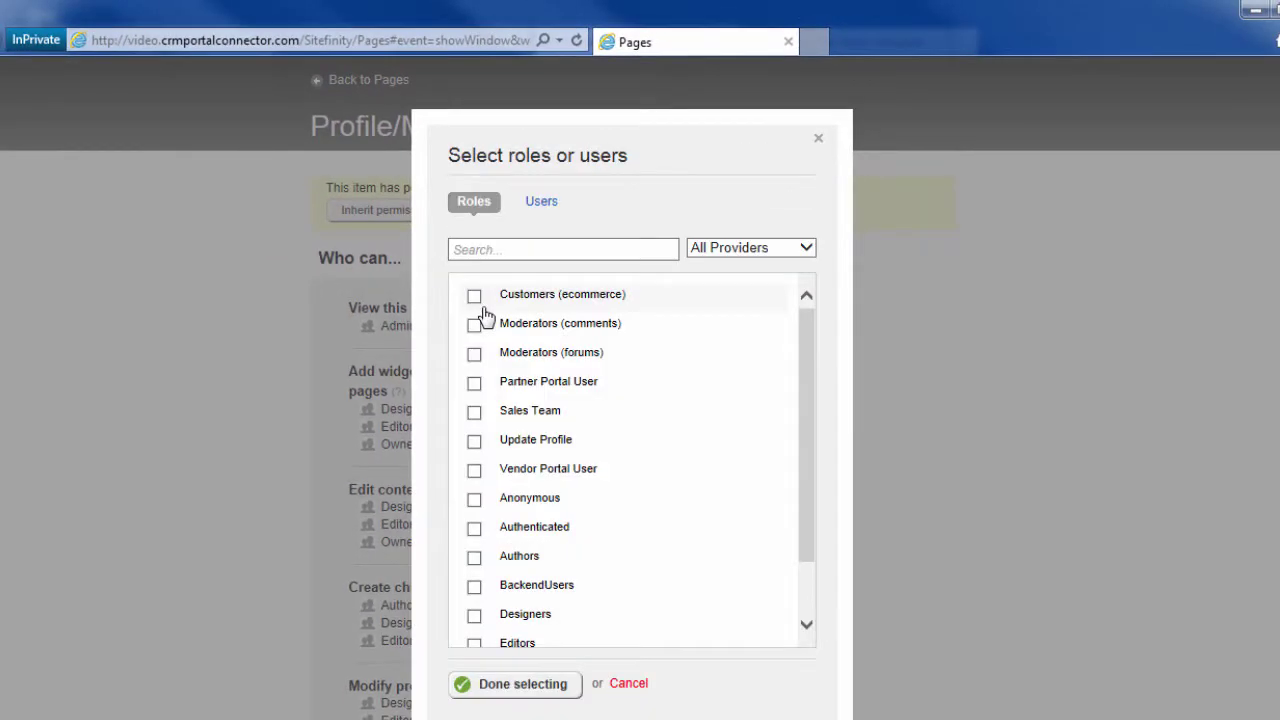
pyautogui.click(474, 446)
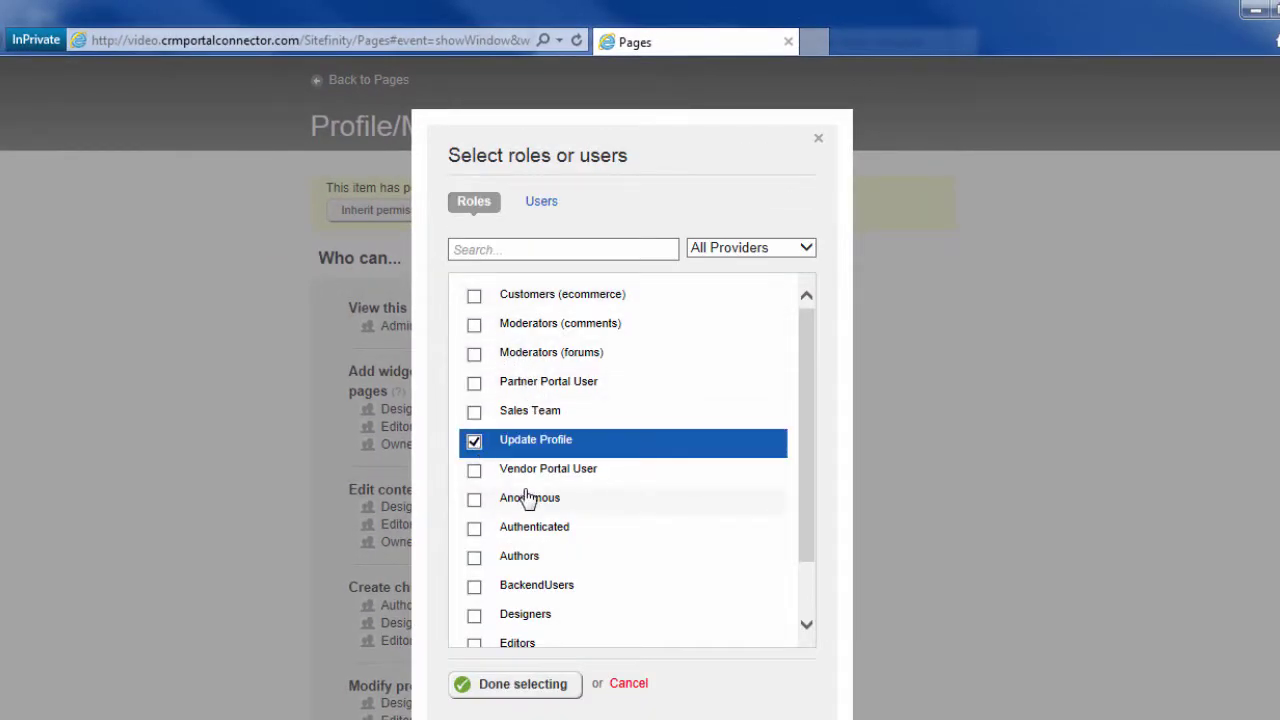
pyautogui.click(522, 688)
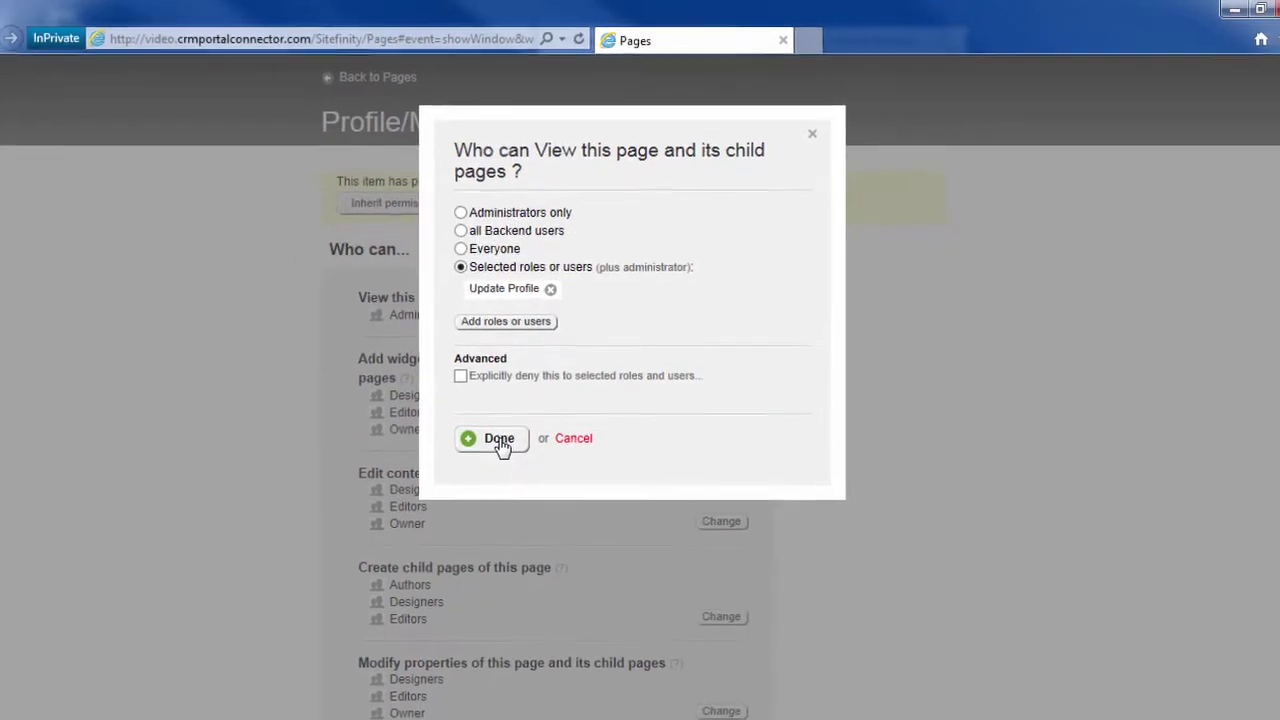
pyautogui.click(498, 451)
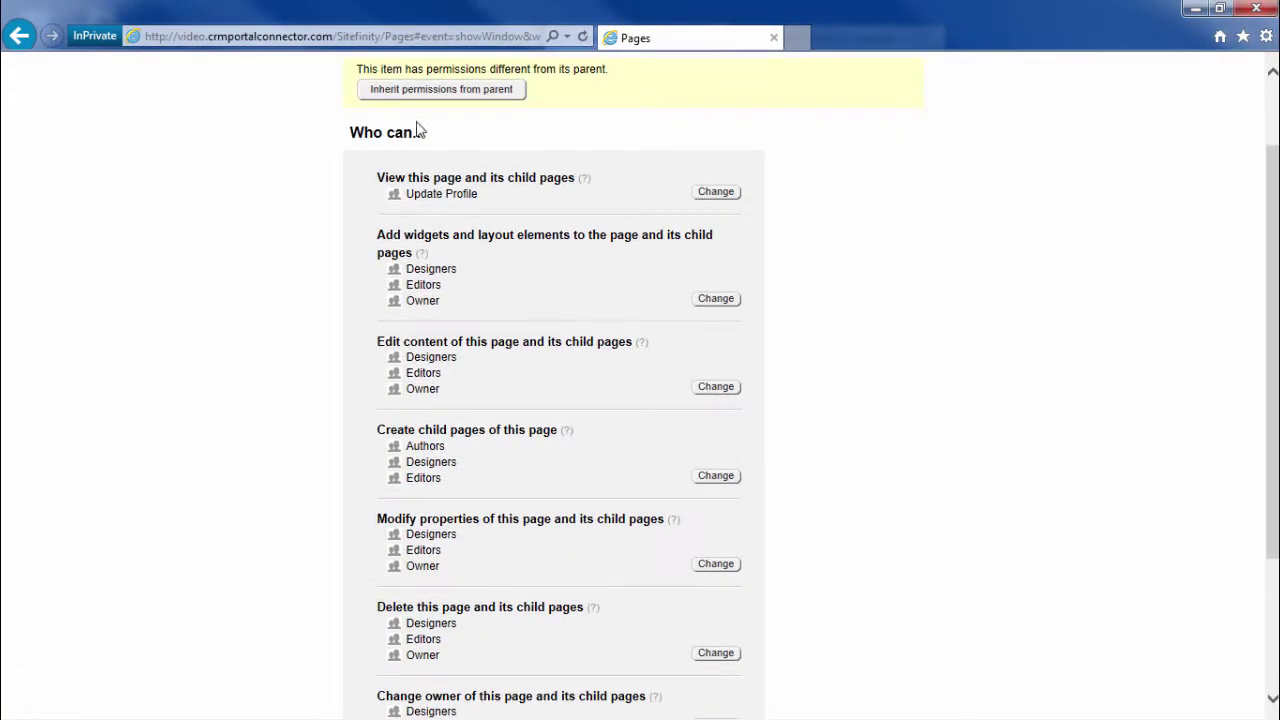
pyautogui.click(390, 75)
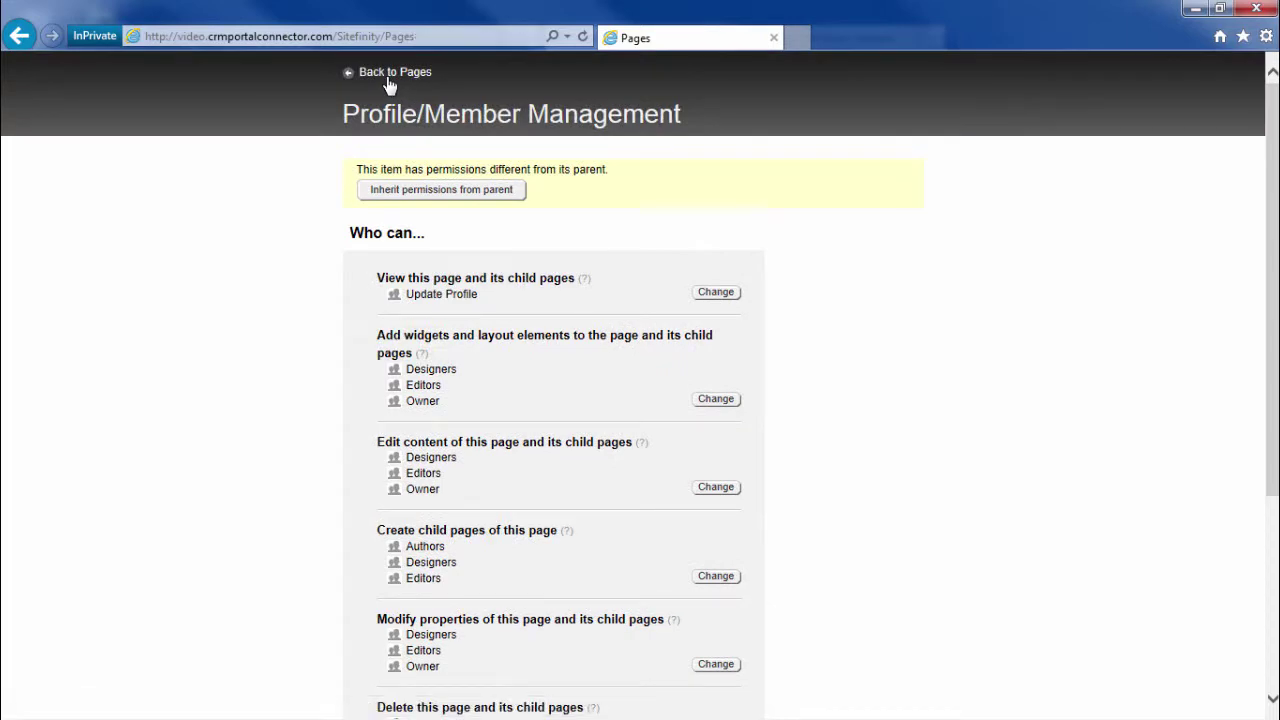
# Step: Switch to the Employmex portal and open My Company Profile from the sidebar
pyautogui.hotkey('alt', 'Tab')
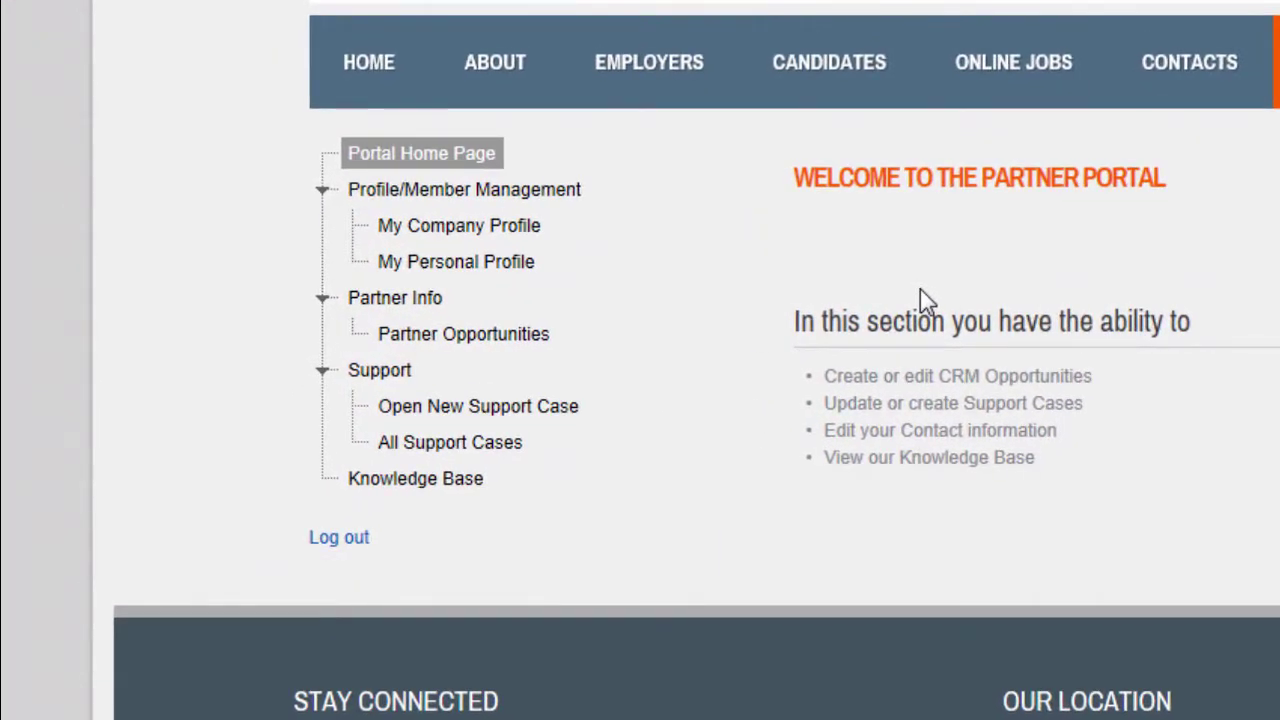
pyautogui.click(499, 235)
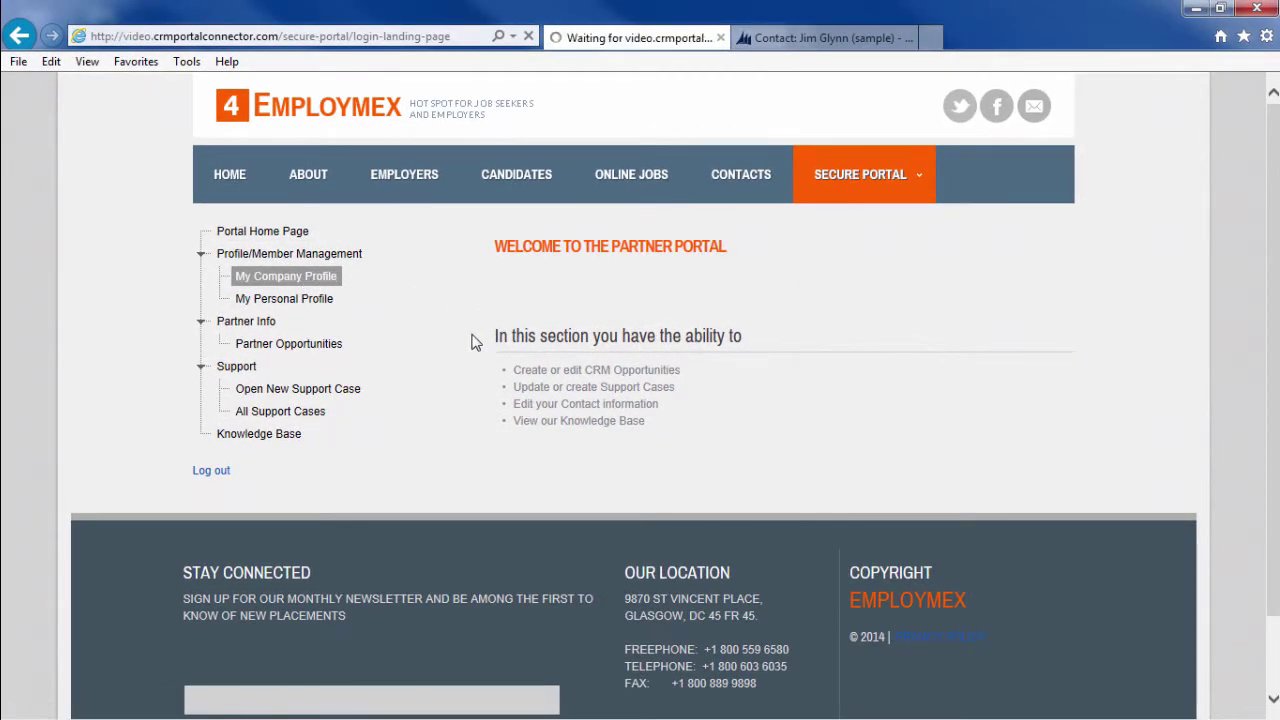
pyautogui.click(323, 277)
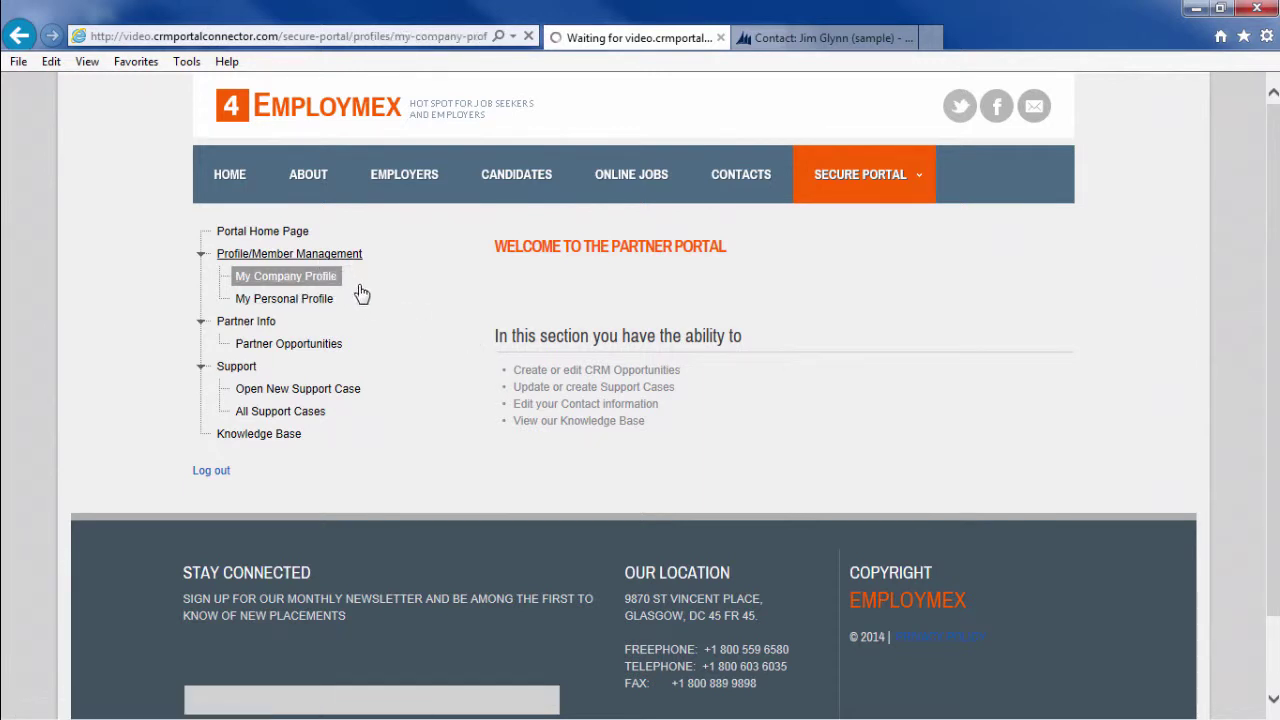